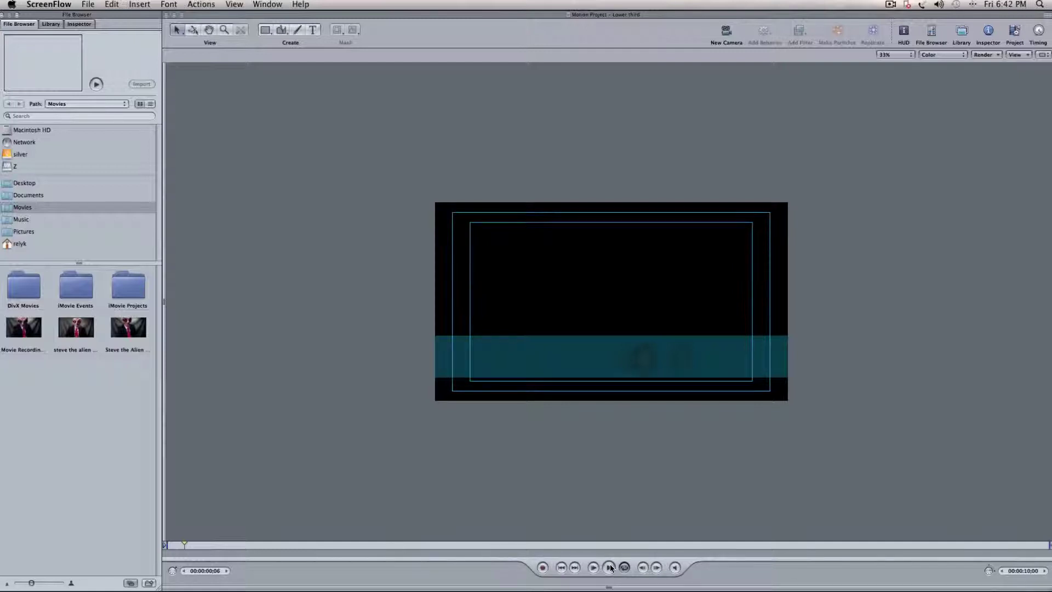
Play the lower-third animation and stop it once 'Area 51' has animated onto the bar.
click(609, 568)
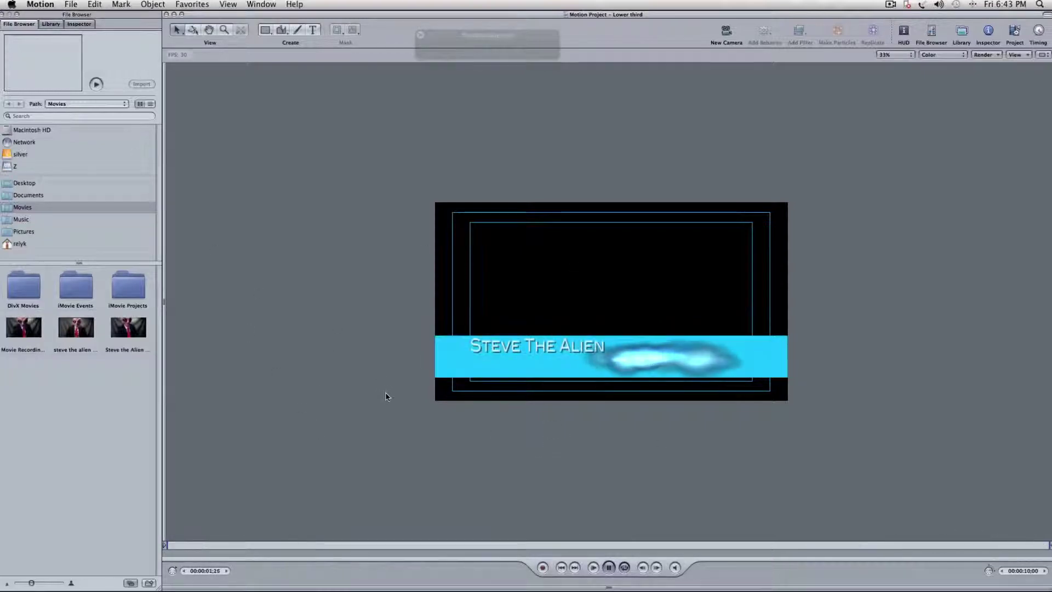
key(space)
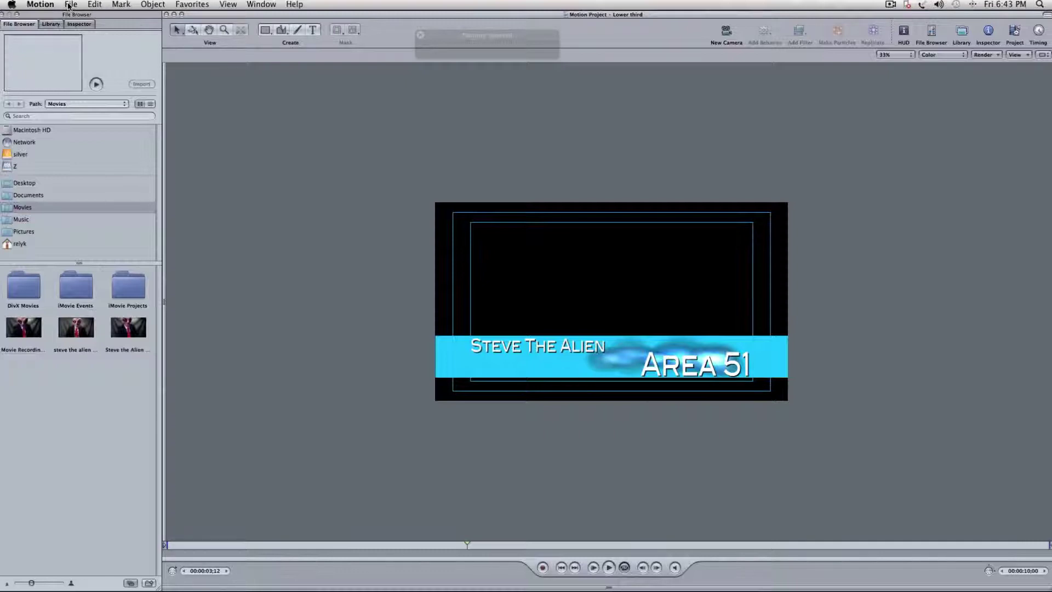
Export the project from File > Export with Include set to Video Only, named 'Steve The Alien - Lower Third'.
click(69, 7)
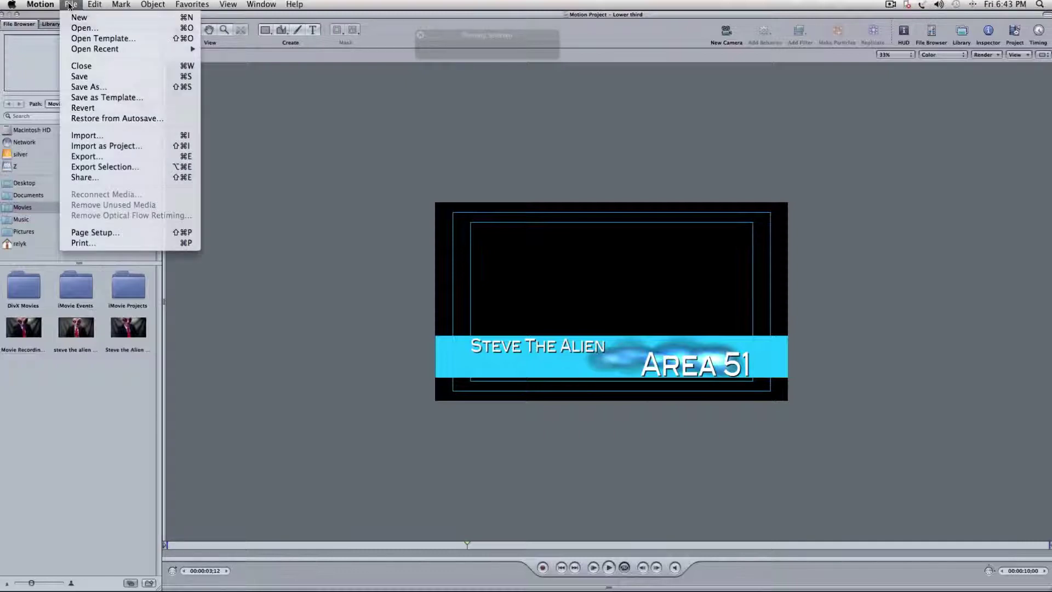
click(104, 160)
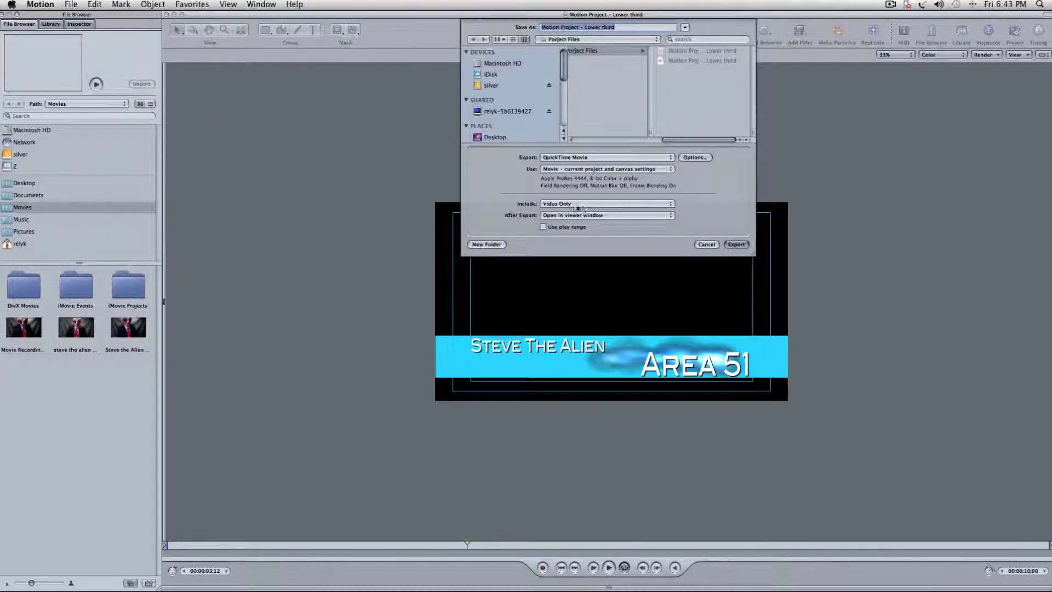
click(582, 208)
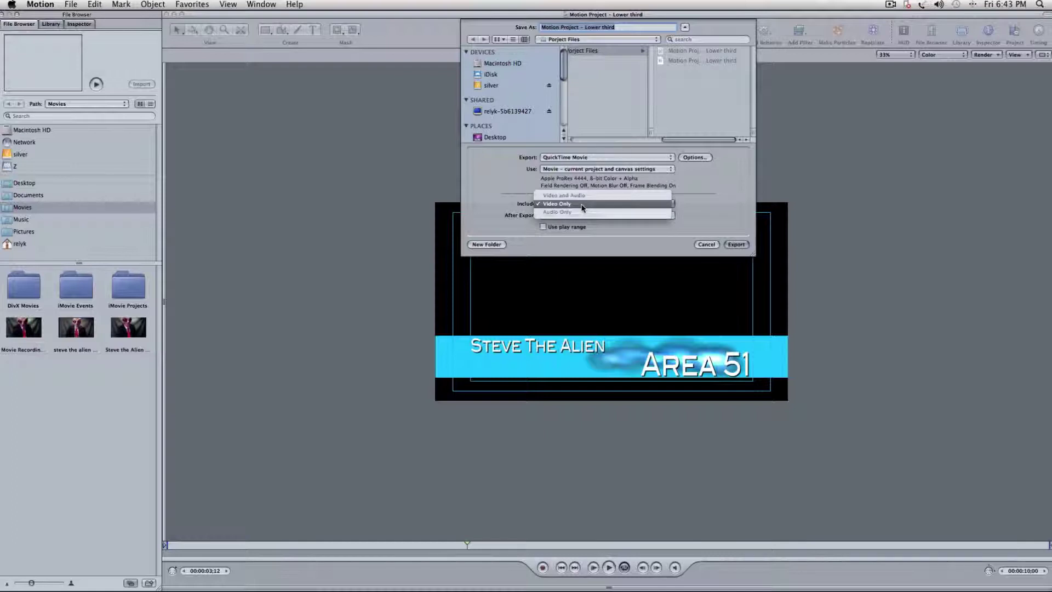
click(582, 206)
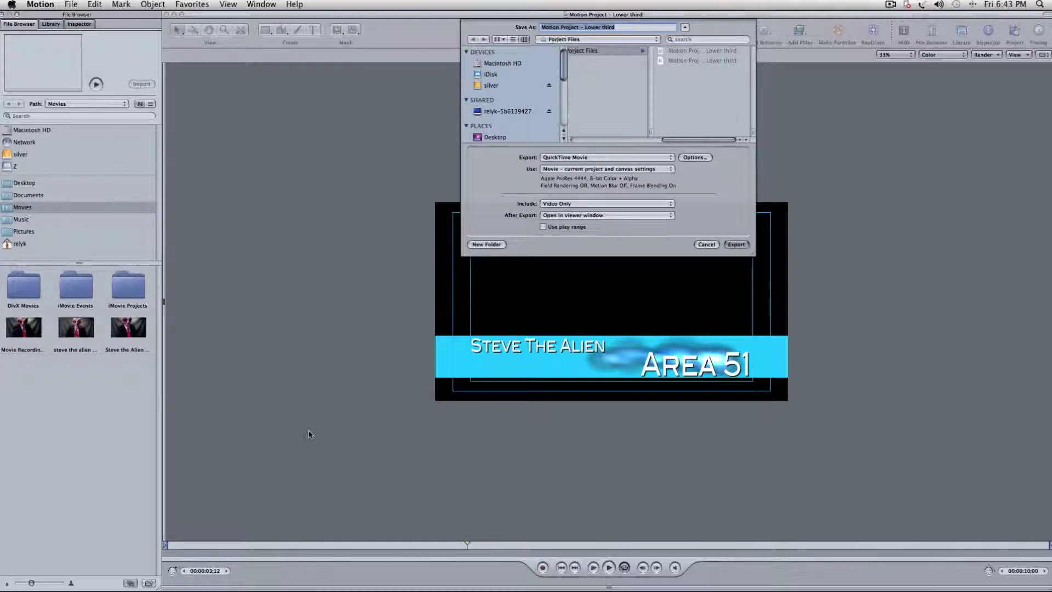
click(576, 207)
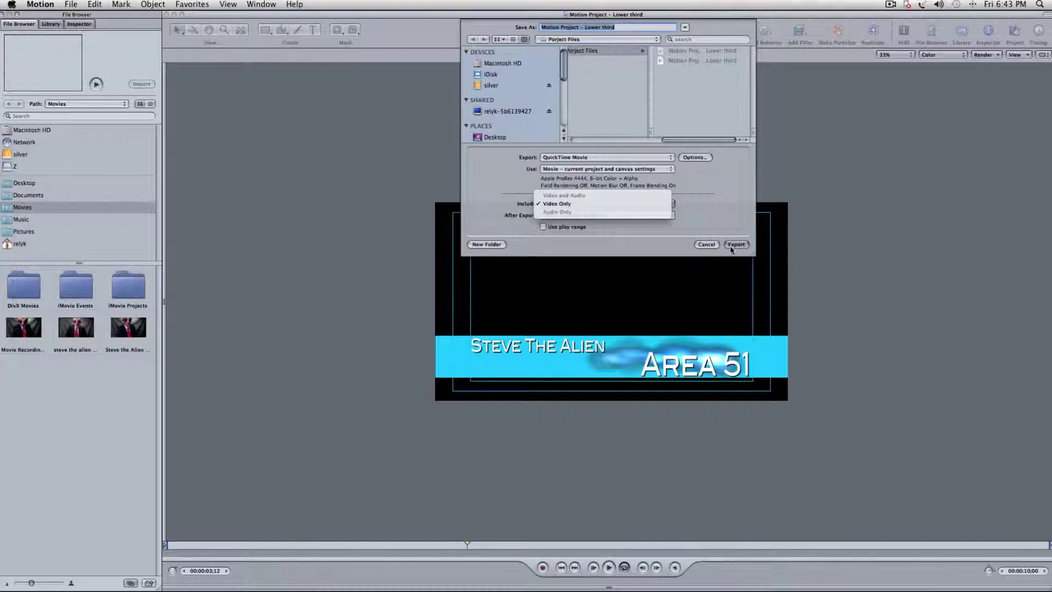
click(631, 236)
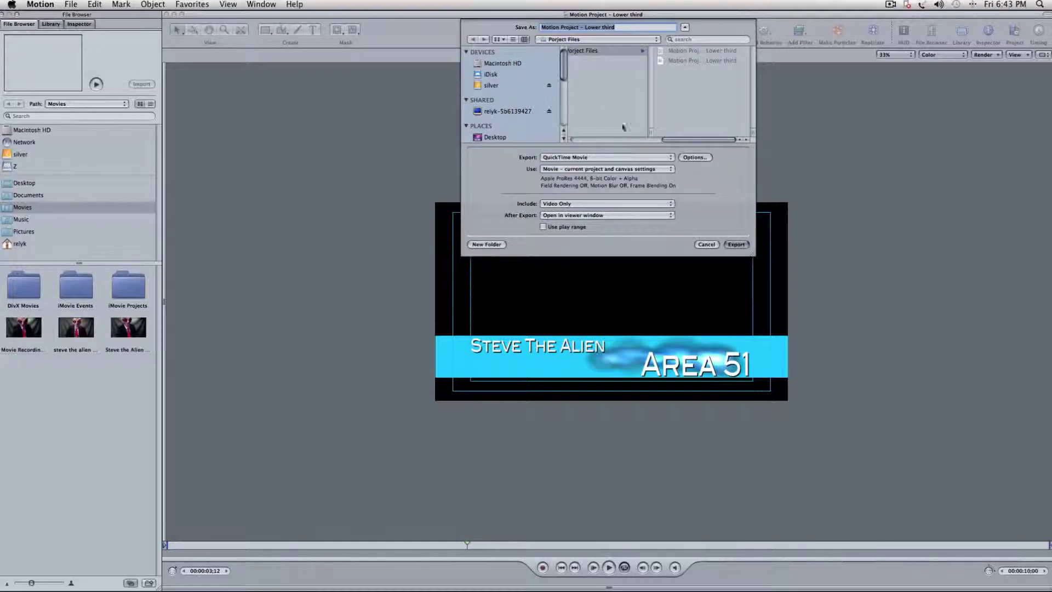
mouse_move(677, 141)
mouse_down()
mouse_move(616, 142)
mouse_move(684, 141)
mouse_up()
text(Steve)
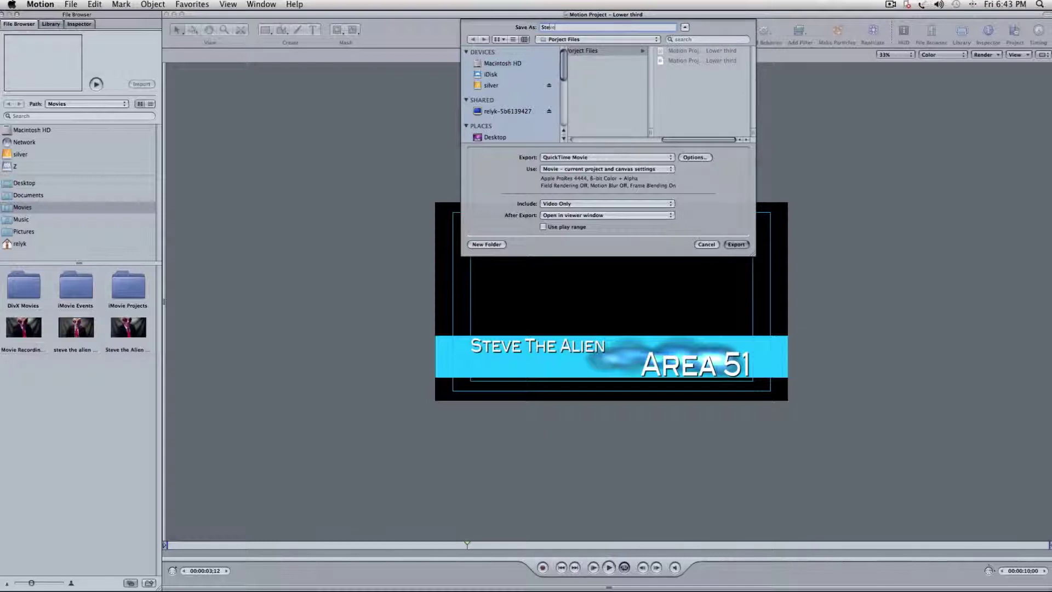
text( The Alien - Lower Thirs)
click(736, 244)
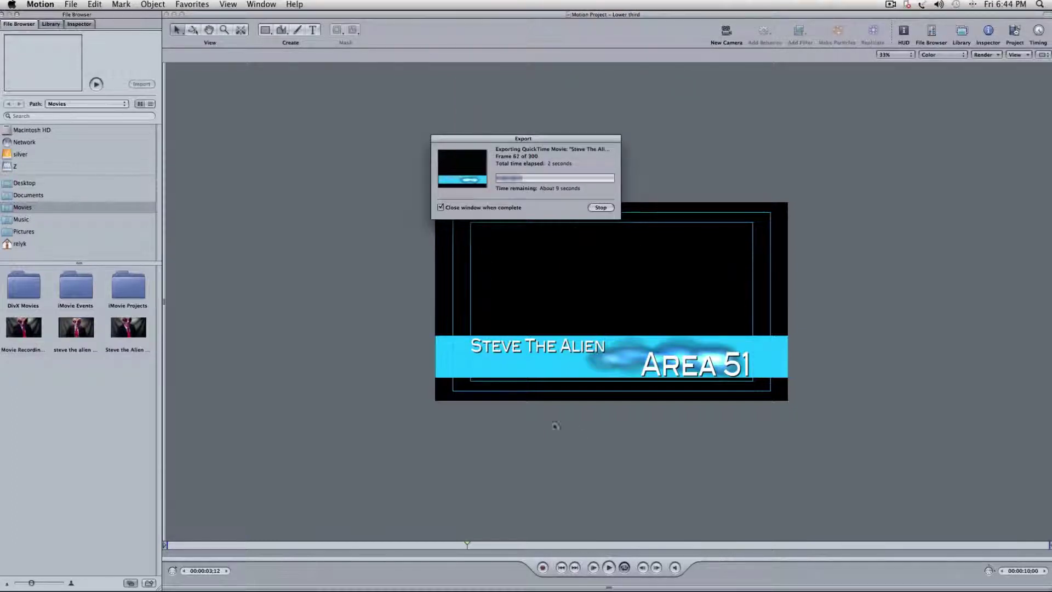
After the export finishes, play the rendered lower-third movie, stop it and close its viewer.
mouse_move(163, 582)
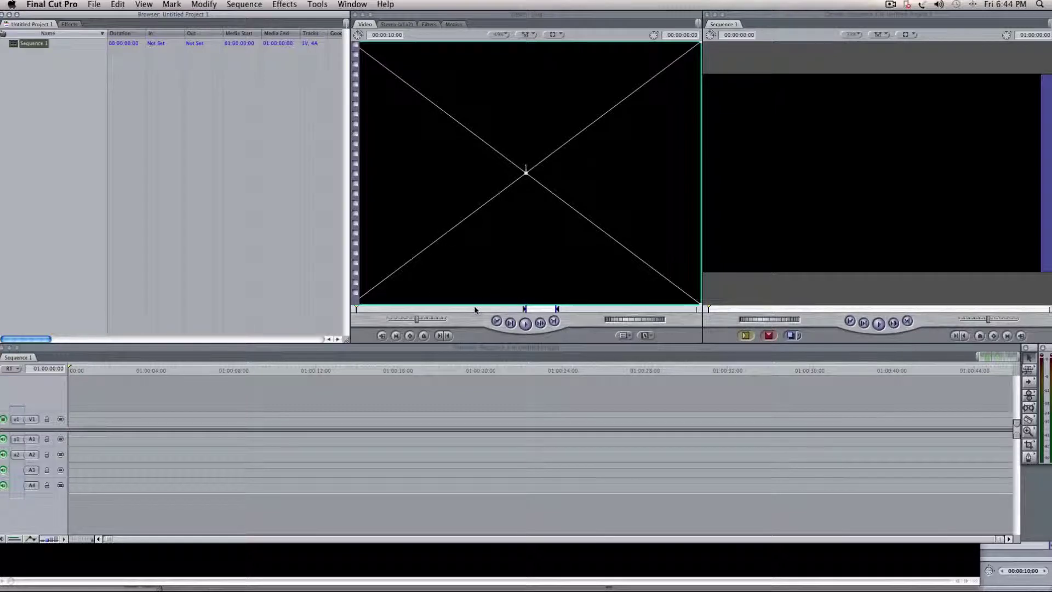
click(34, 180)
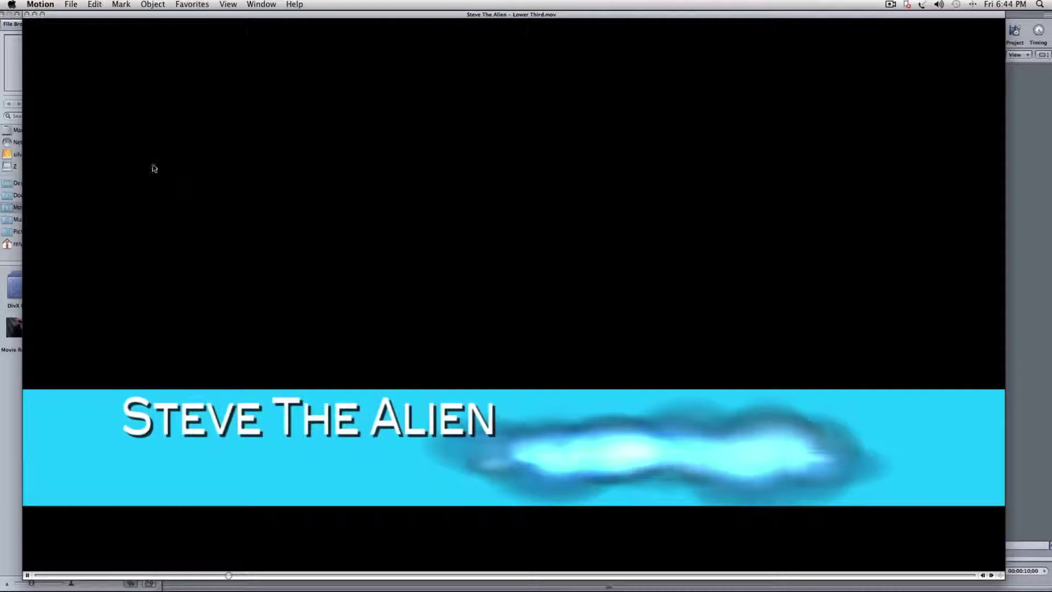
key(space)
click(26, 15)
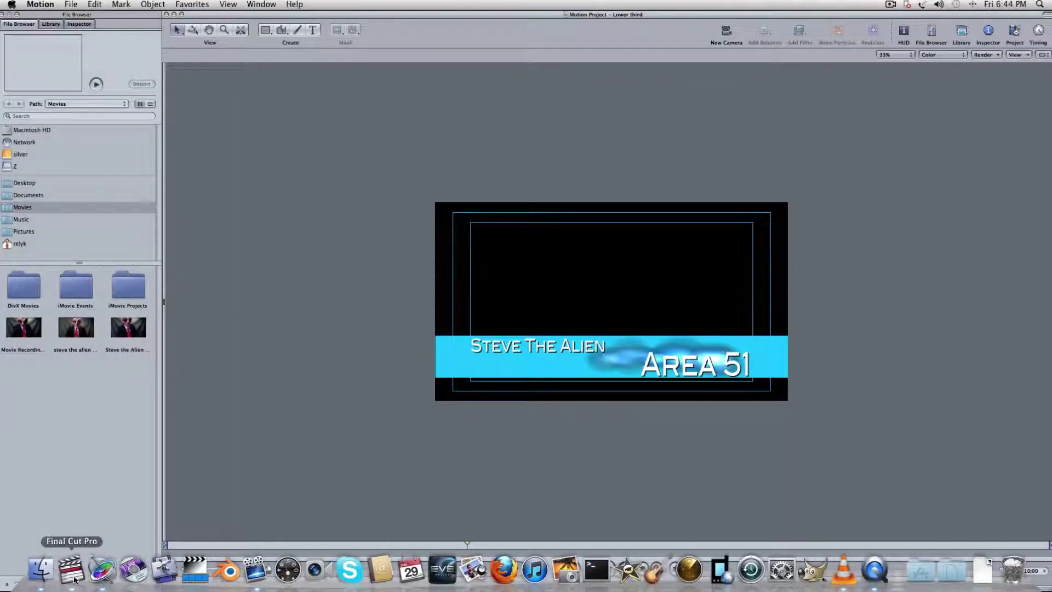
Drag Steve The Alien - Lower Third.mov from a Finder window into Final Cut Pro's browser.
click(66, 571)
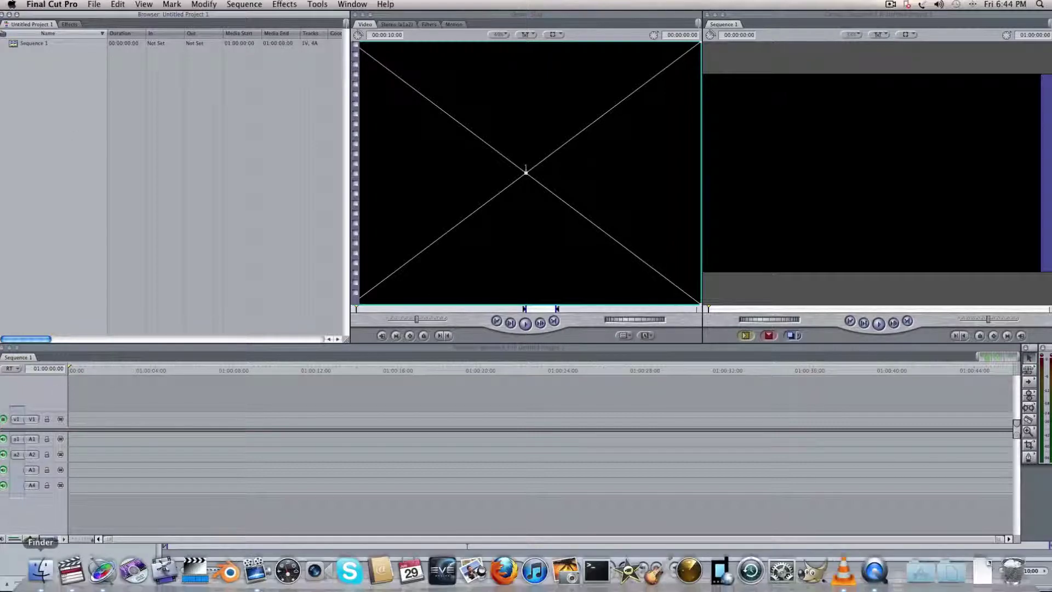
click(39, 580)
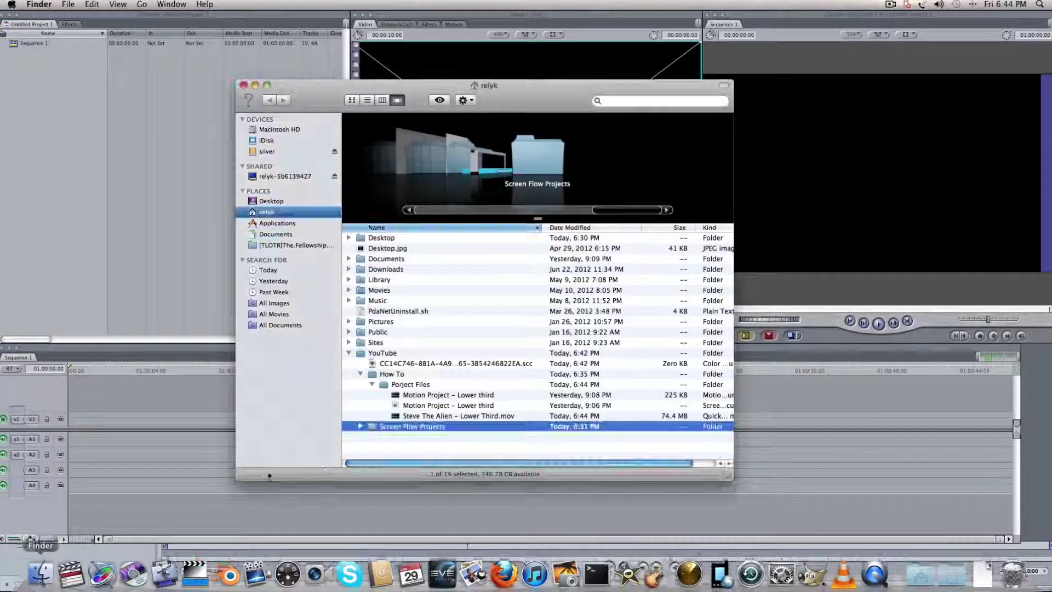
click(454, 416)
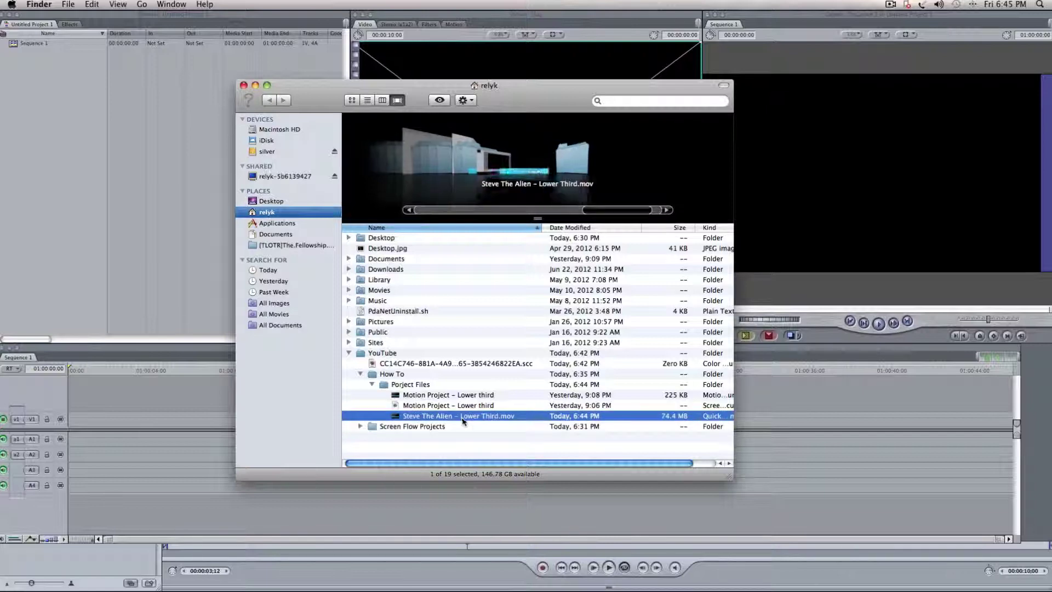
drag(457, 419, 41, 79)
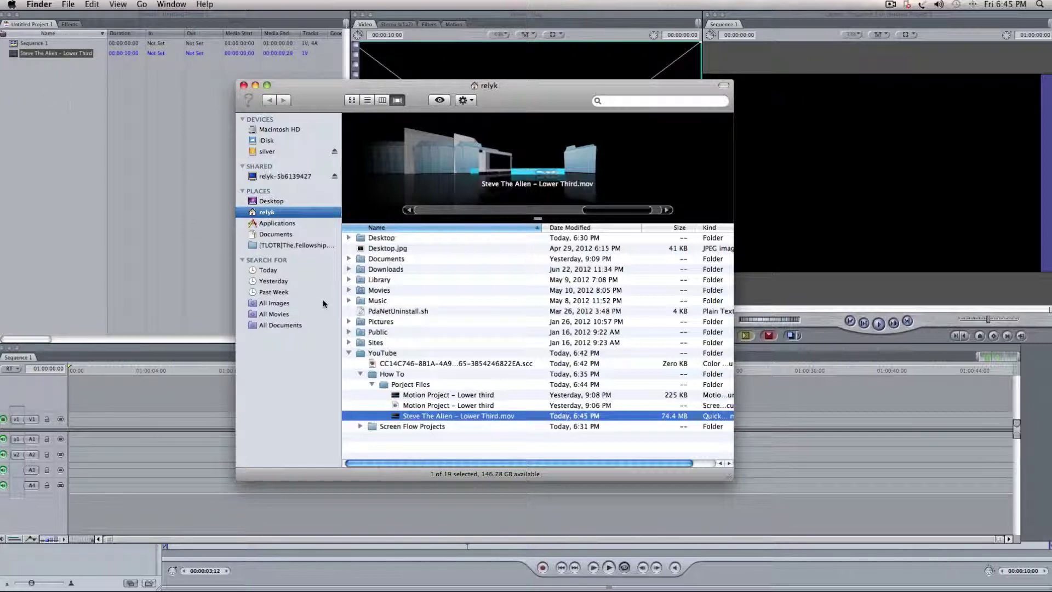
Start Save Project As in Final Cut Pro and browse into the home and YouTube folders.
click(50, 113)
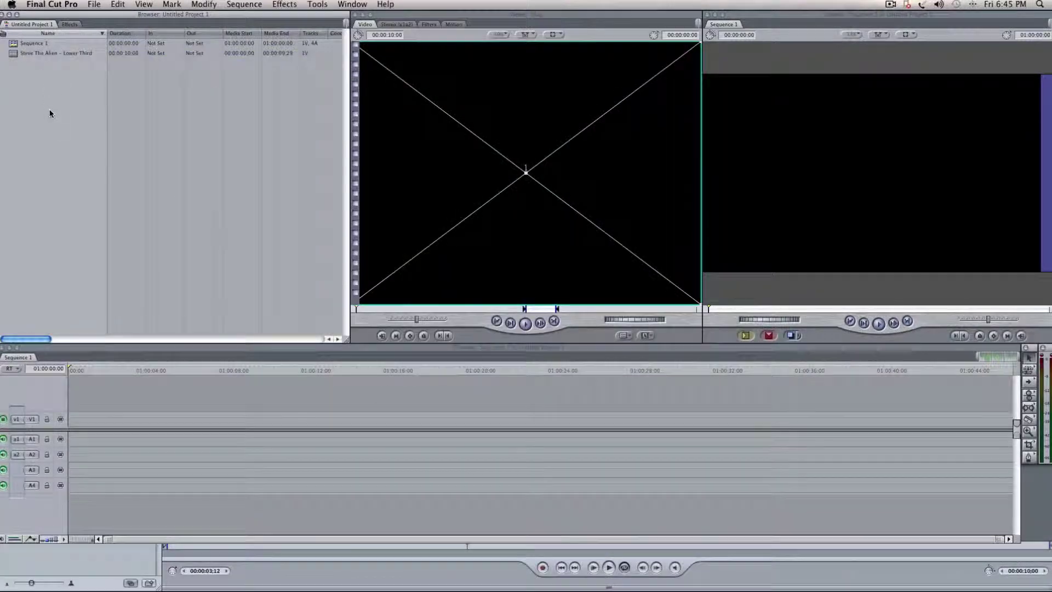
click(94, 5)
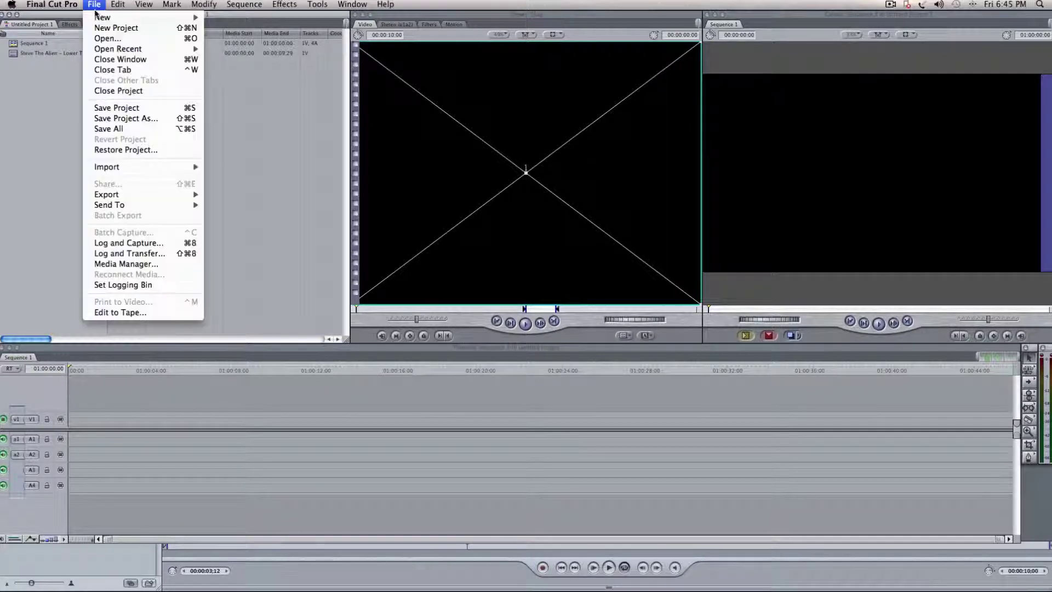
click(133, 122)
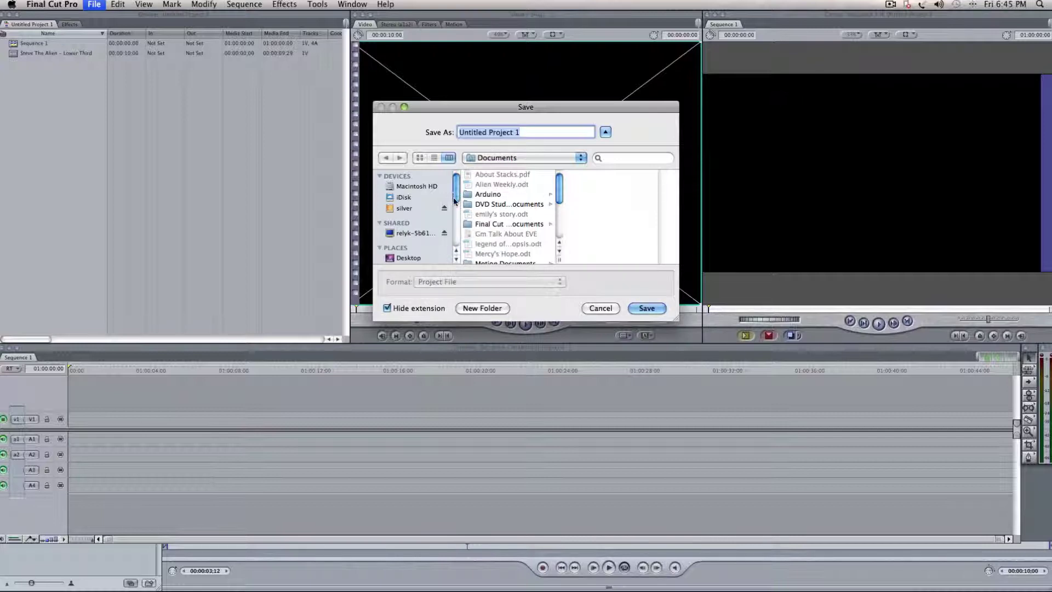
scroll(435, 216, down, 5)
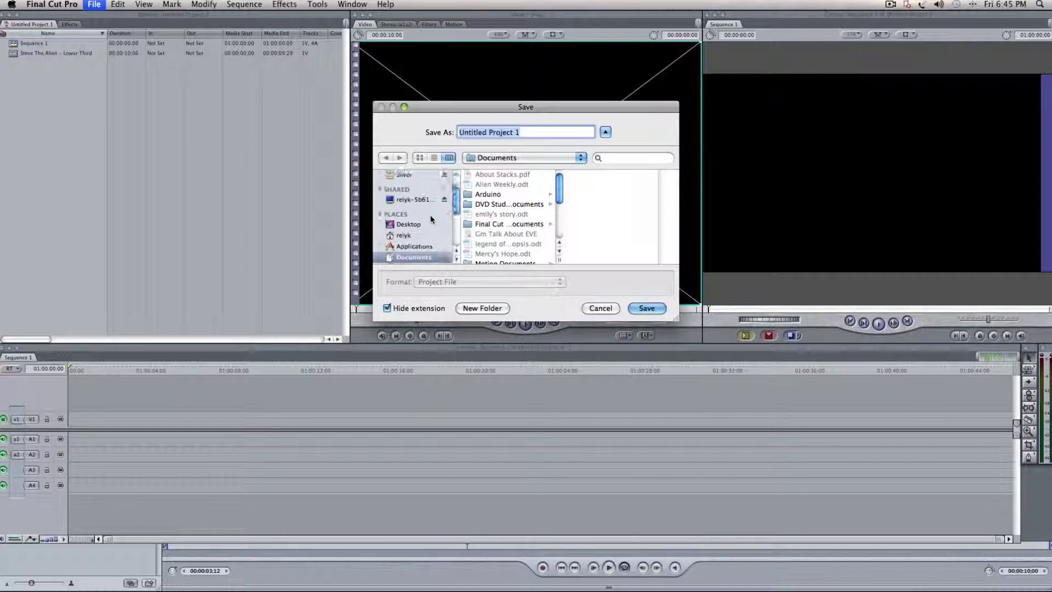
scroll(424, 216, down, 1)
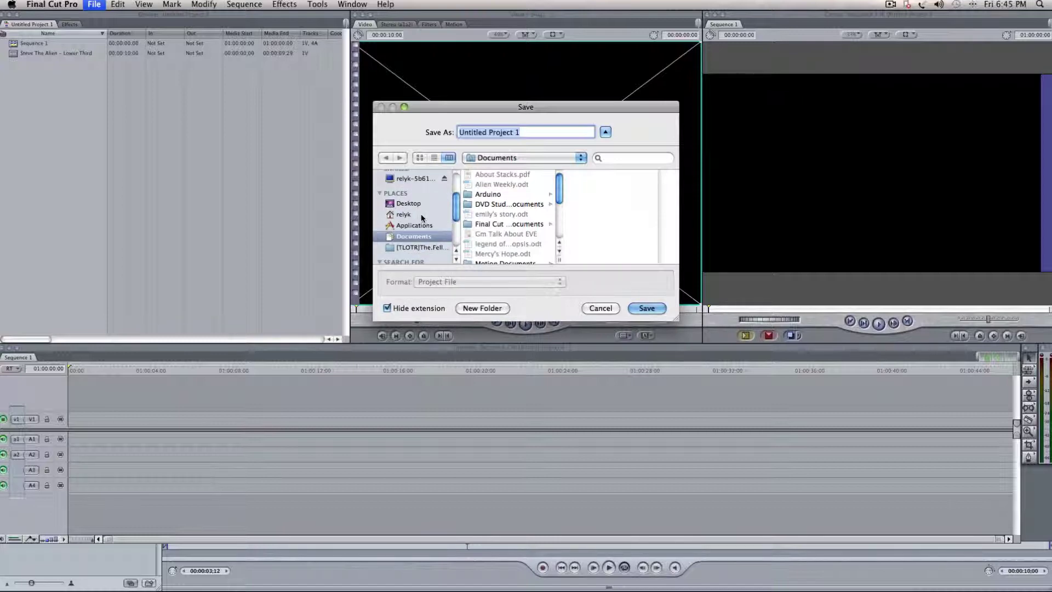
click(421, 215)
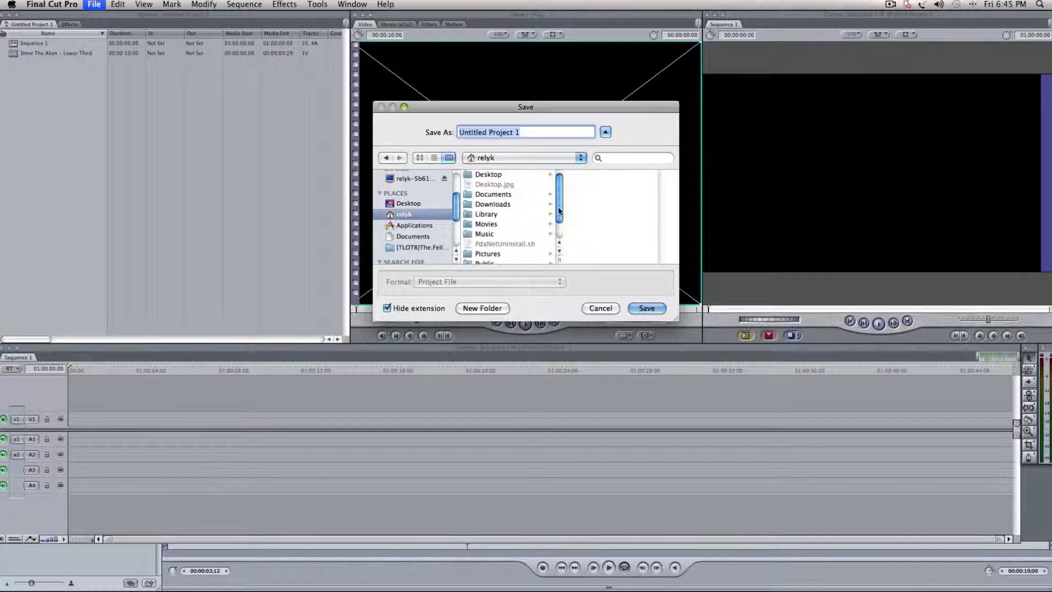
scroll(531, 248, down, 2)
click(531, 248)
click(529, 259)
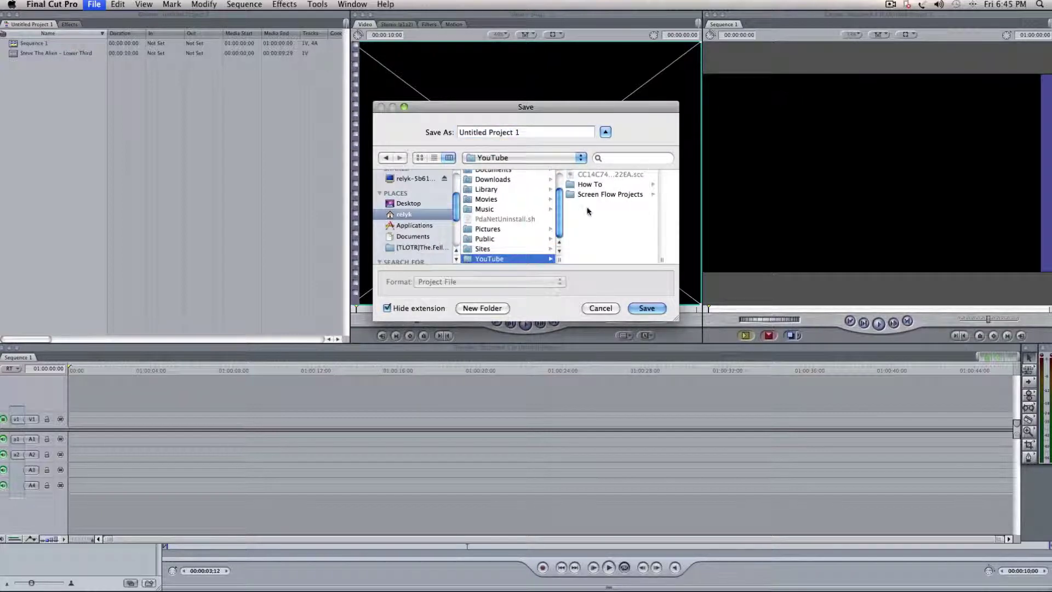
Save the project as 'Steve The Alien Lower Third' in How To > Porject Files.
click(525, 249)
click(520, 258)
click(599, 195)
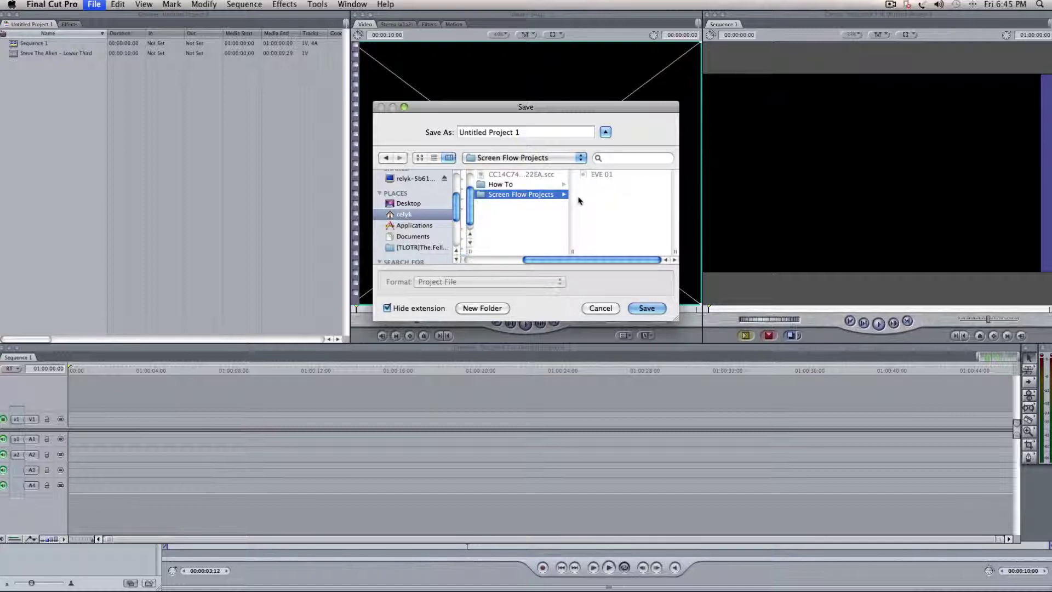
click(601, 174)
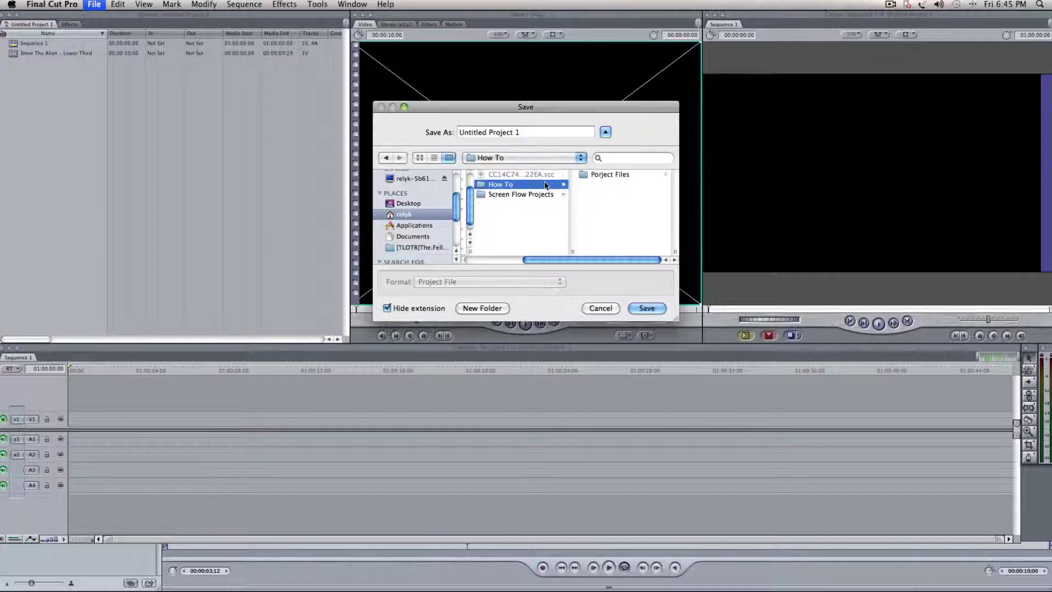
click(629, 178)
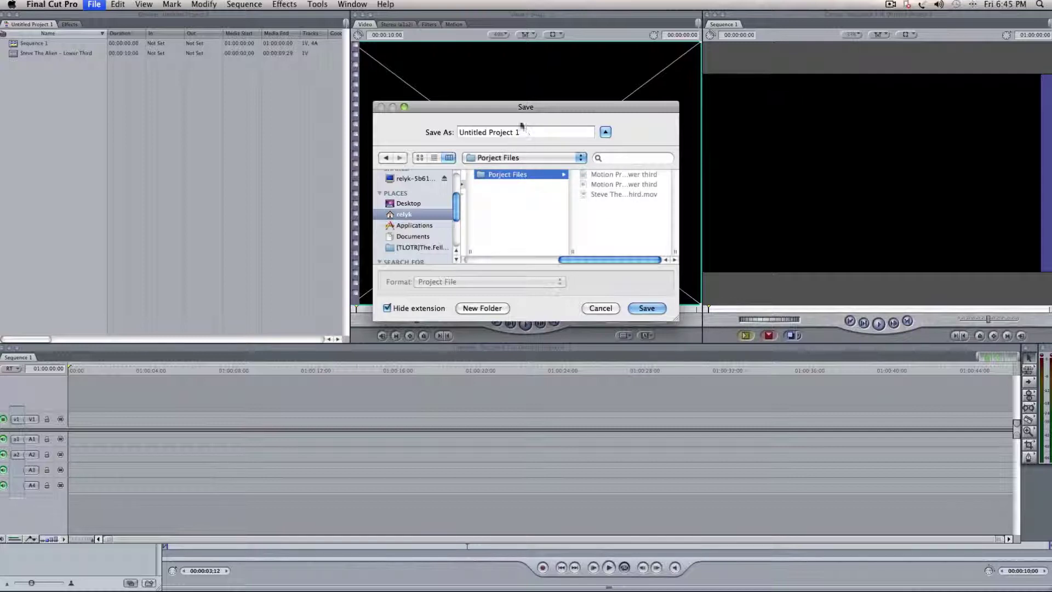
key(Tab)
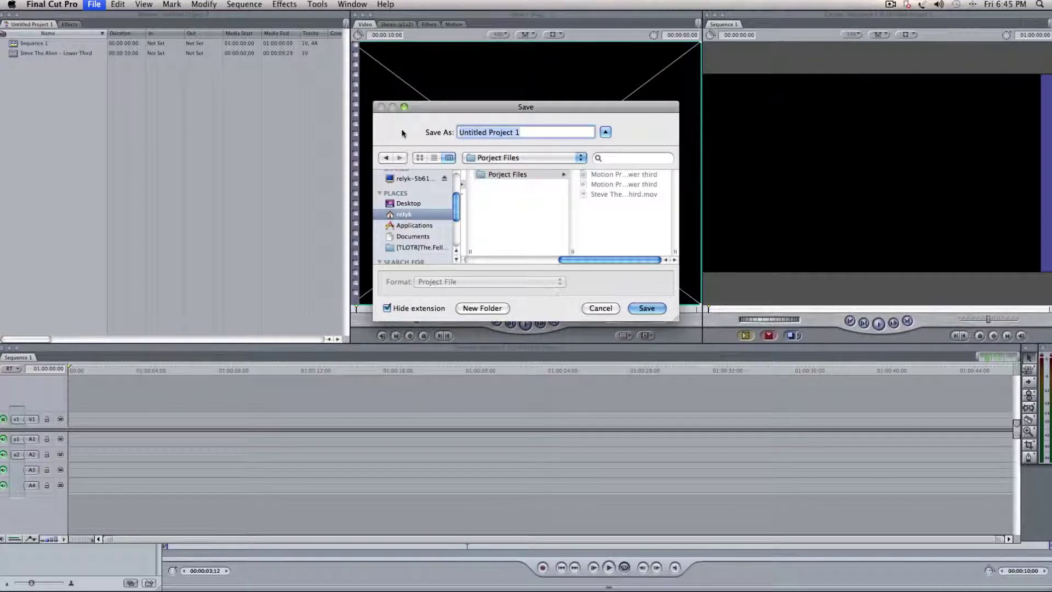
text(Steve Th)
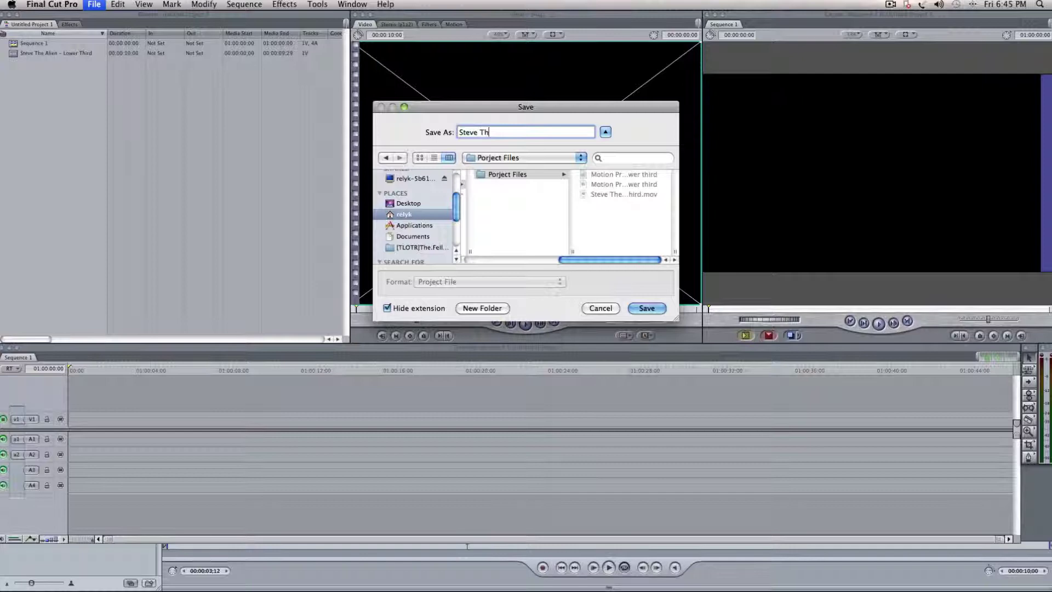
text(e Alien Lower Third)
click(646, 308)
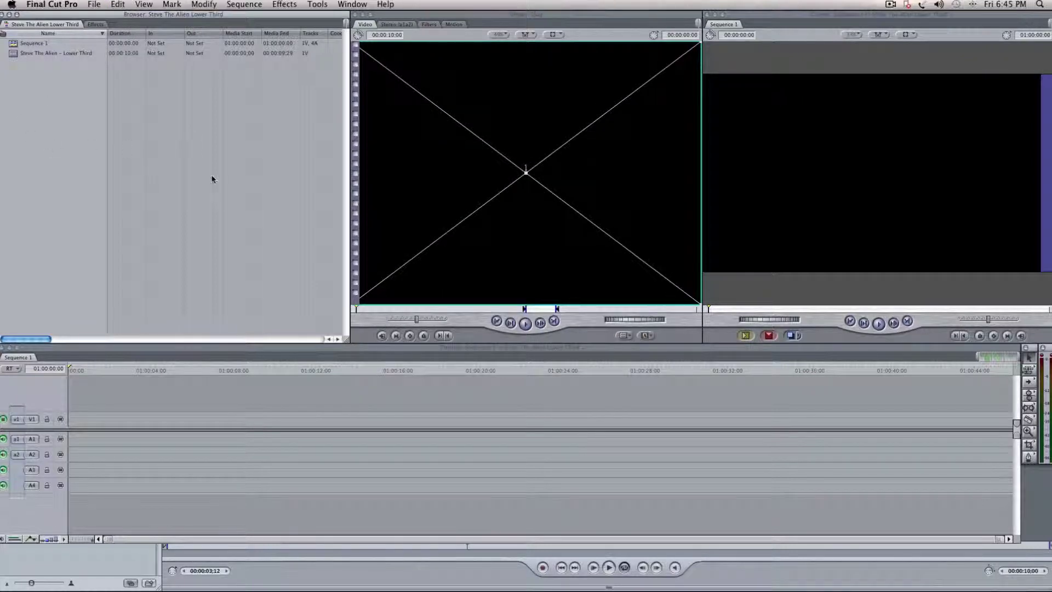
Dismiss the File menu without choosing anything and bring Finder to the front.
click(94, 5)
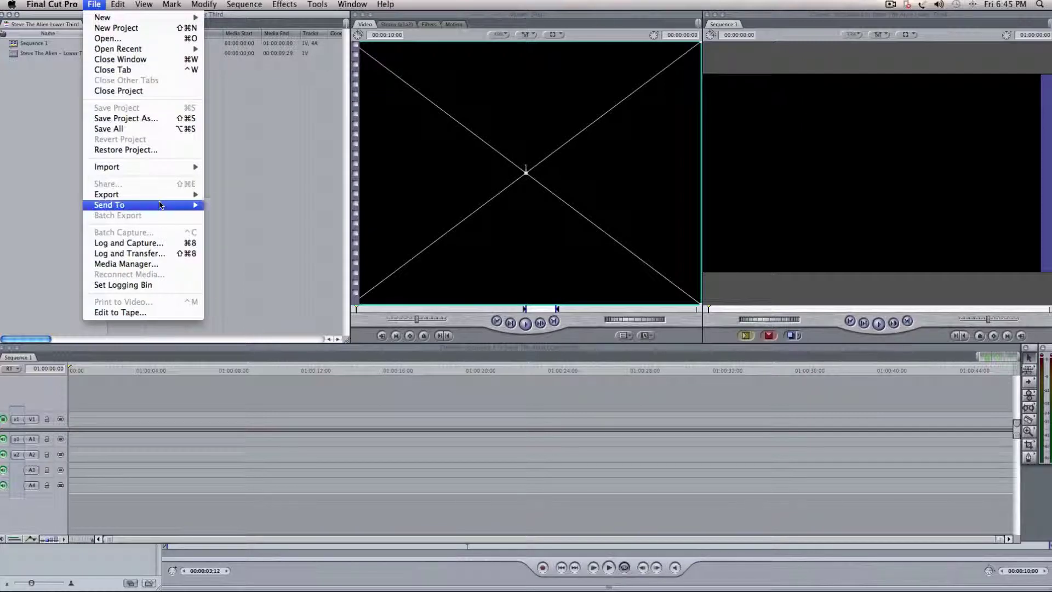
mouse_move(160, 205)
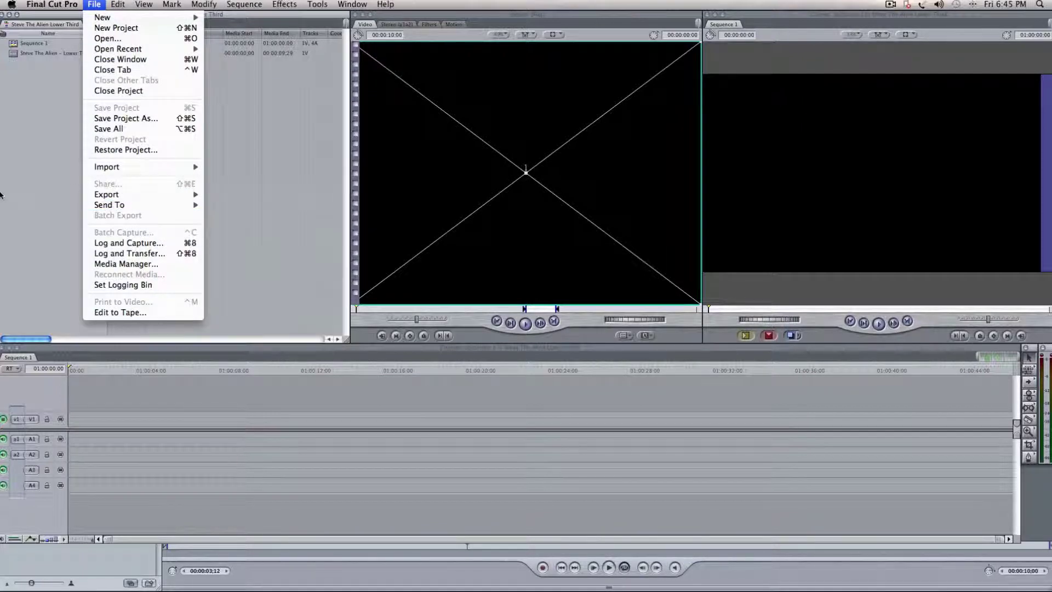
click(137, 442)
click(46, 582)
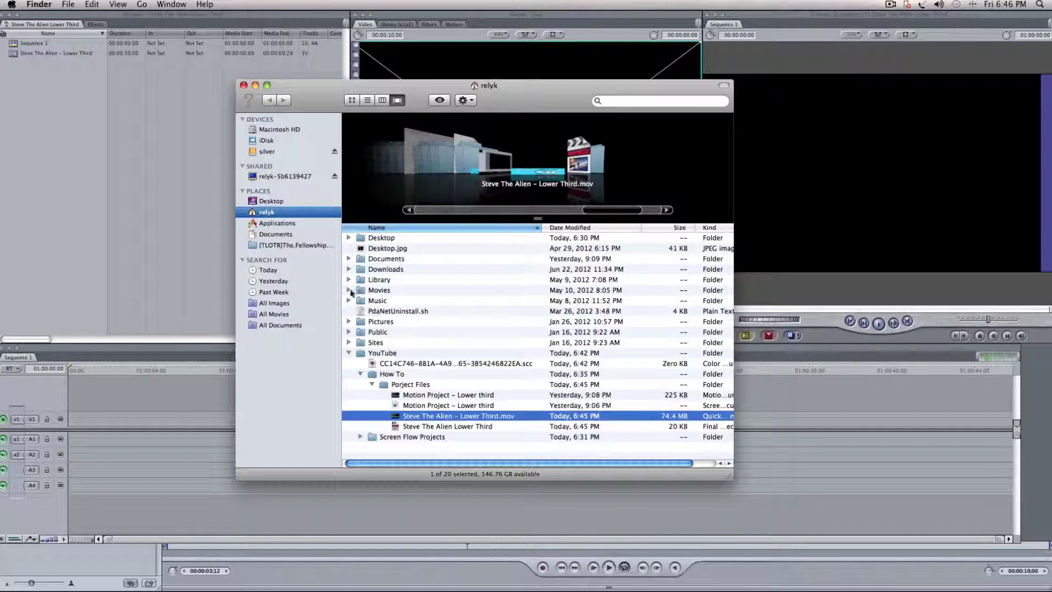
Import ufo news 01.mov from Documents into the Final Cut Pro browser and drag it to the sequence.
click(347, 260)
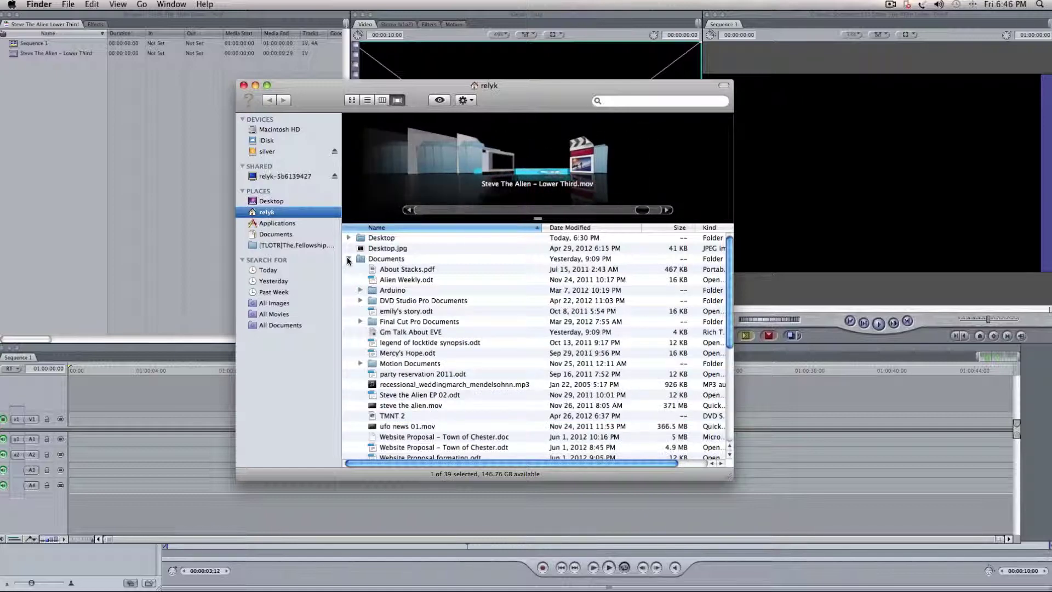
scroll(347, 257, down, 5)
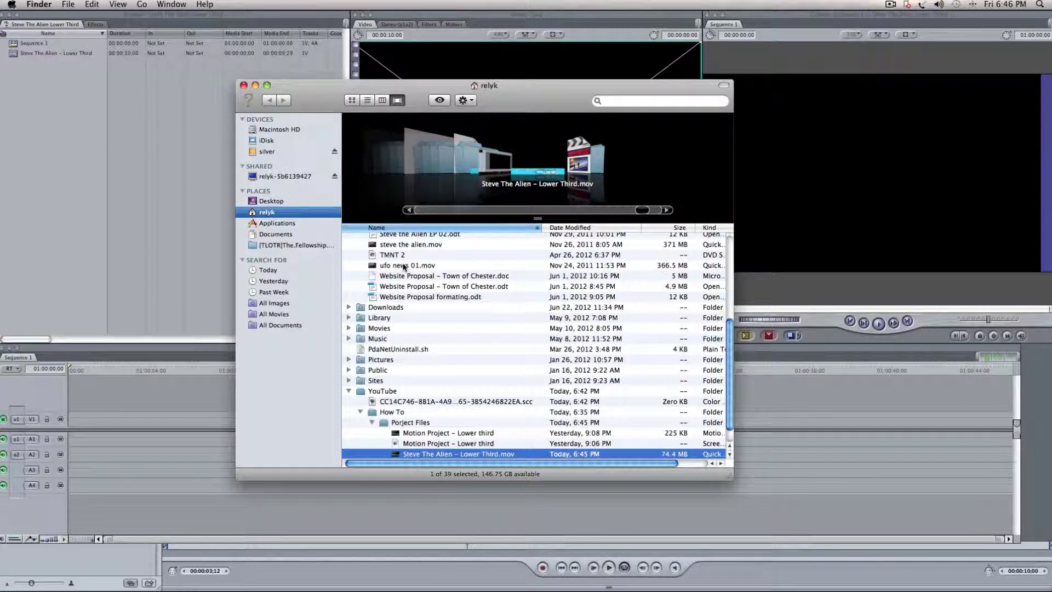
click(403, 267)
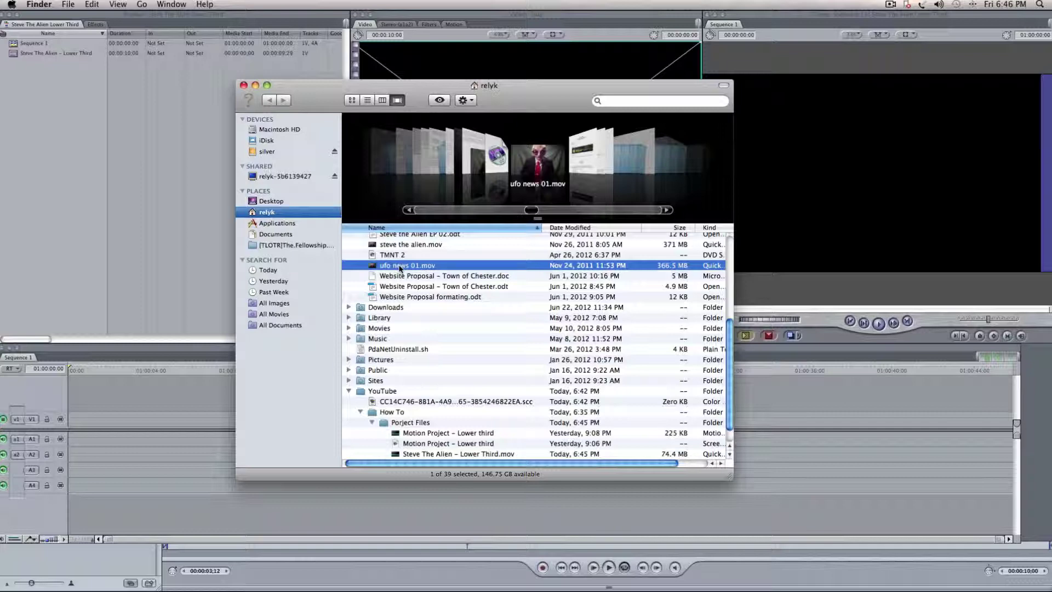
drag(398, 267, 69, 155)
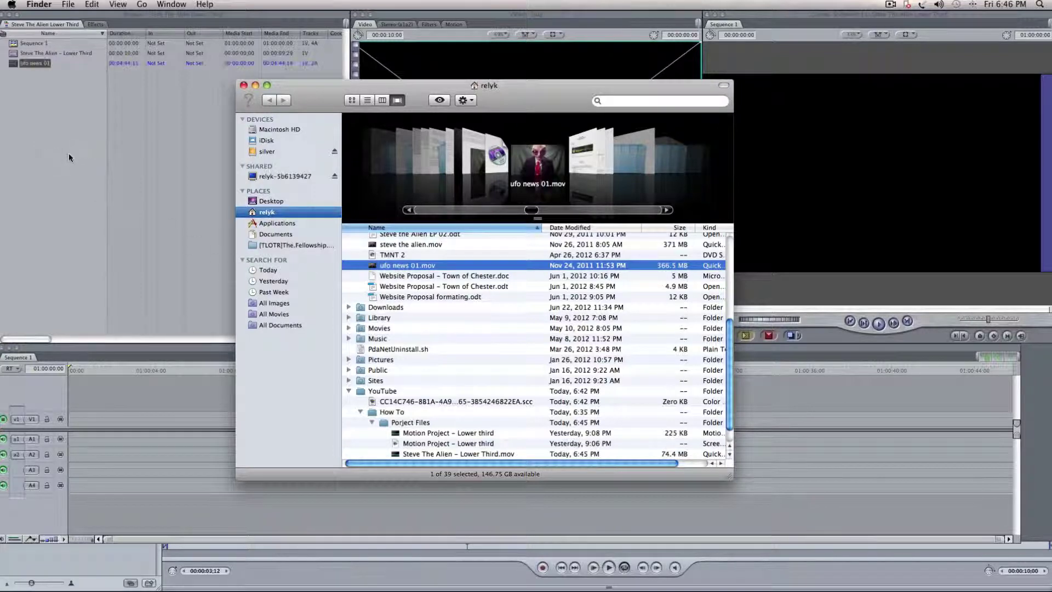
click(60, 144)
drag(13, 64, 81, 421)
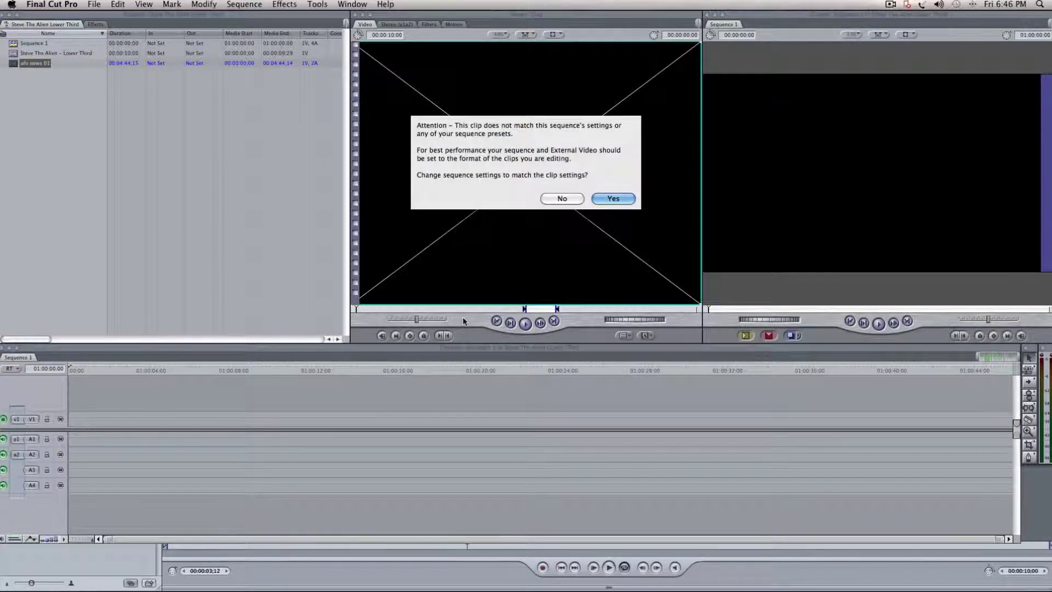
Match Sequence 1 settings to the ufo news 01 clip and scrub back through the footage.
click(605, 199)
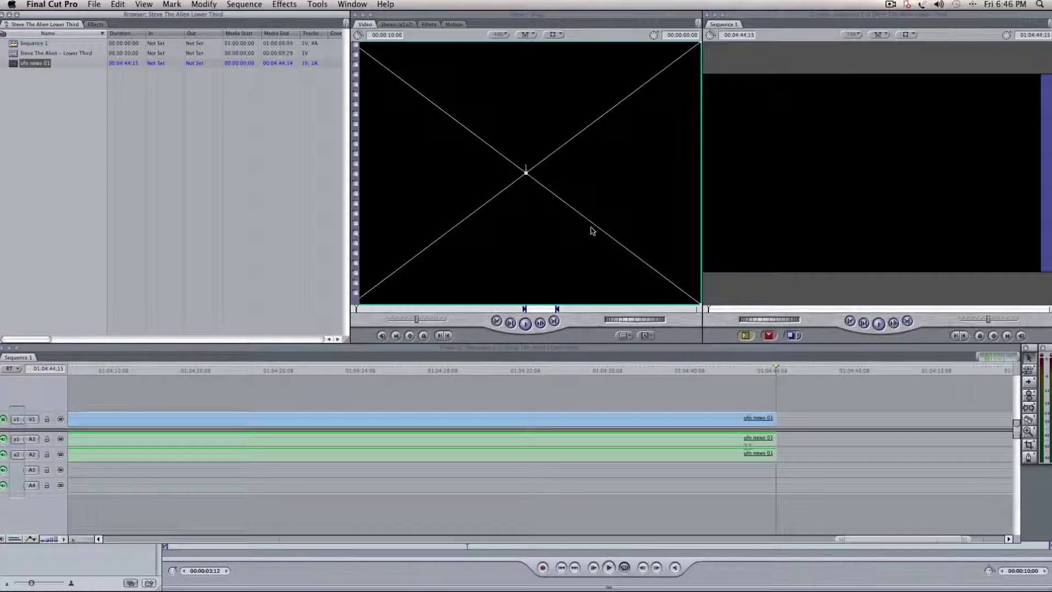
drag(460, 371, 103, 364)
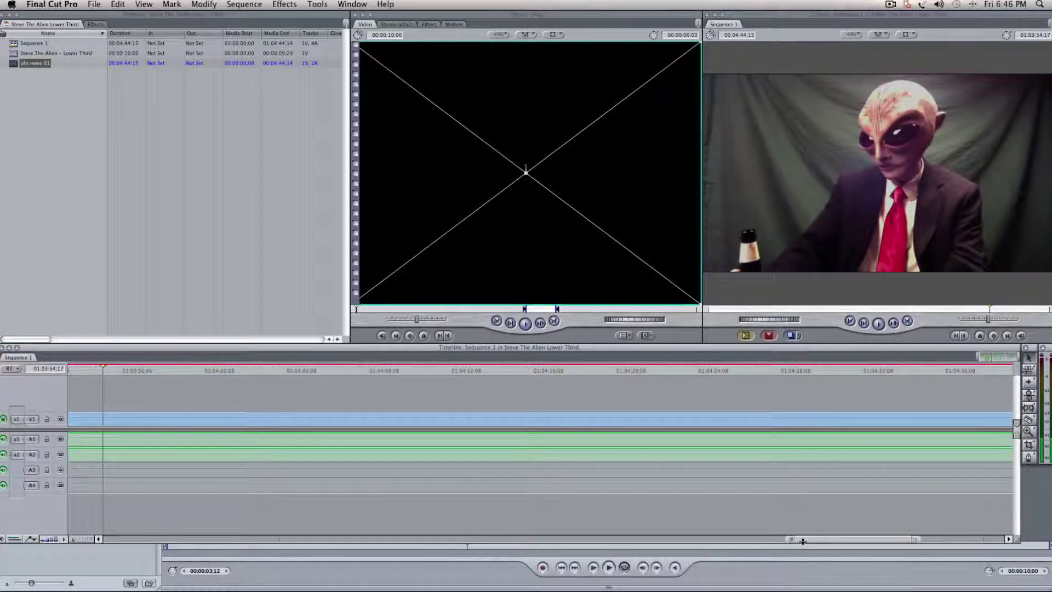
drag(836, 539, 107, 525)
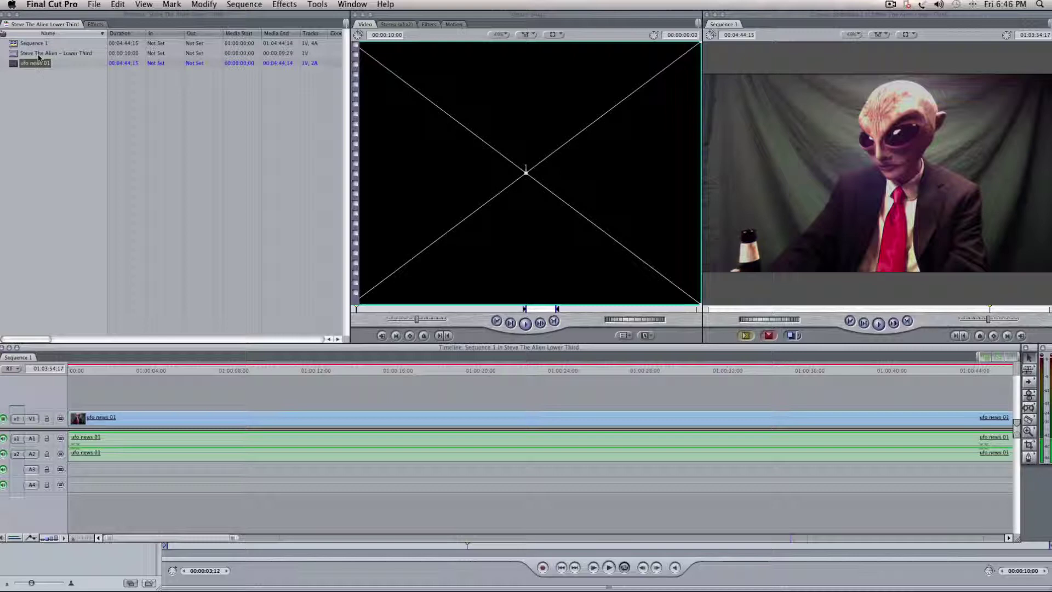
click(12, 54)
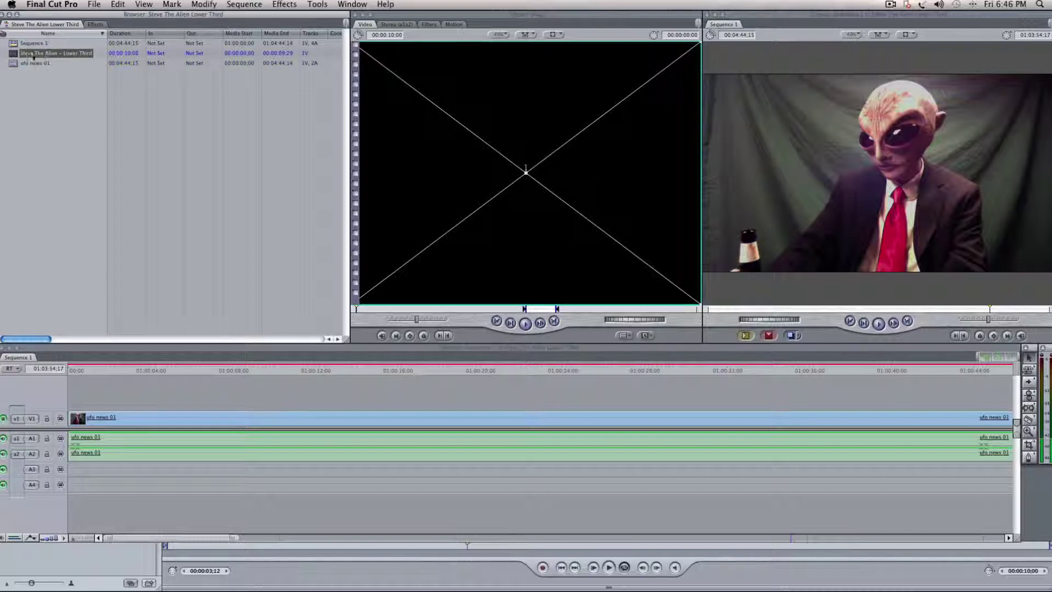
Play Sequence 1 from the start and again from around 01:00:06:06, scrubbing through the news footage.
click(145, 380)
key(Home)
key(space)
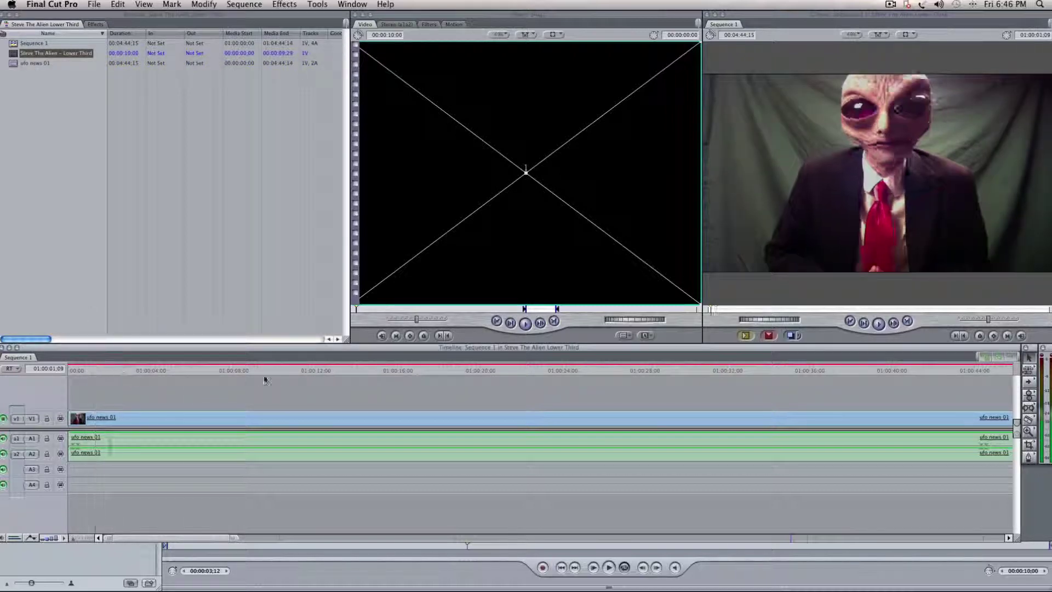
click(196, 371)
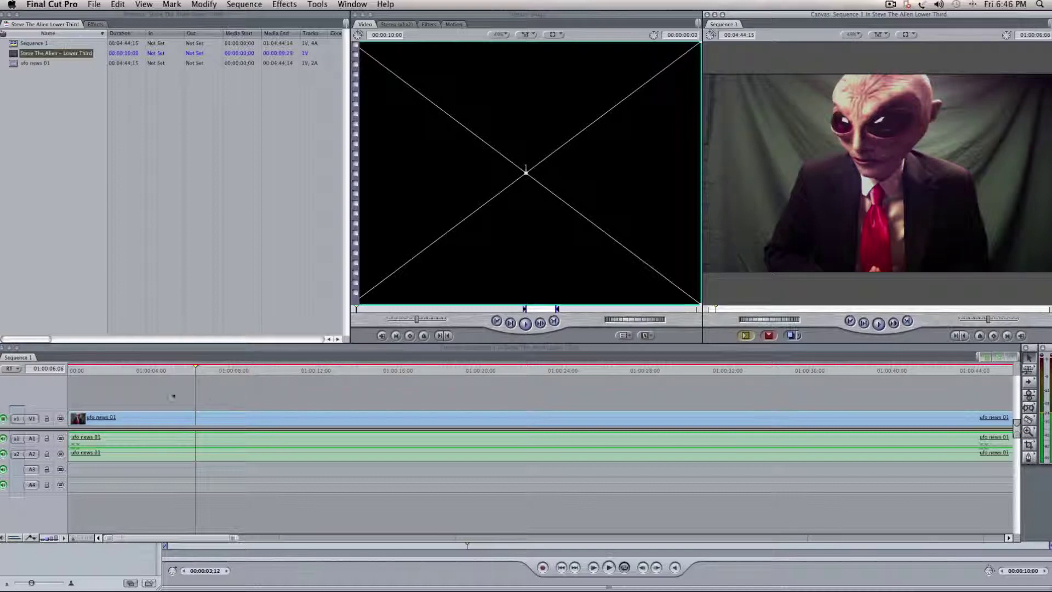
click(184, 372)
key(space)
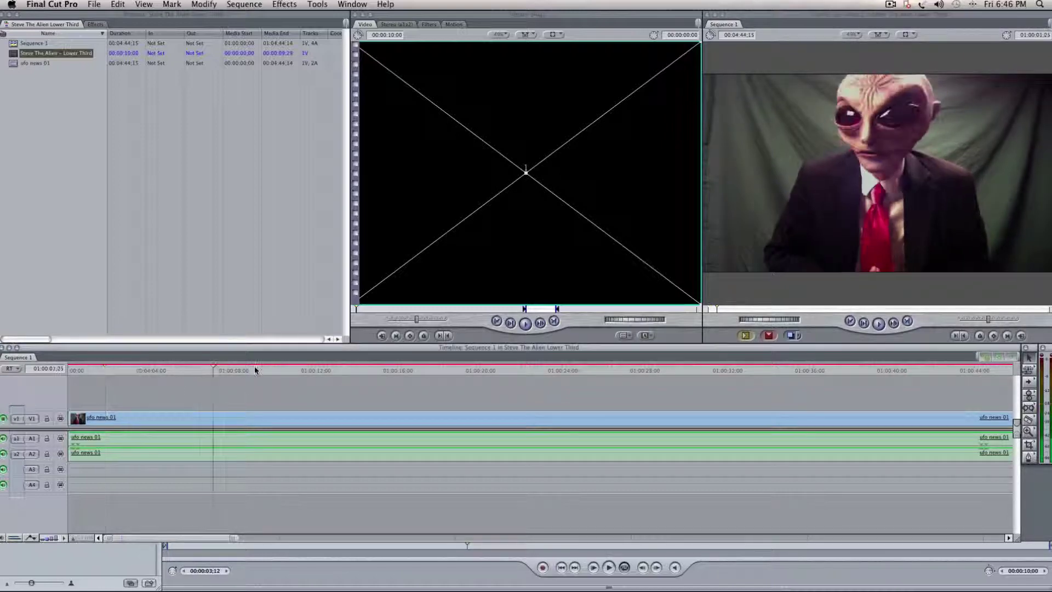
drag(255, 370, 160, 371)
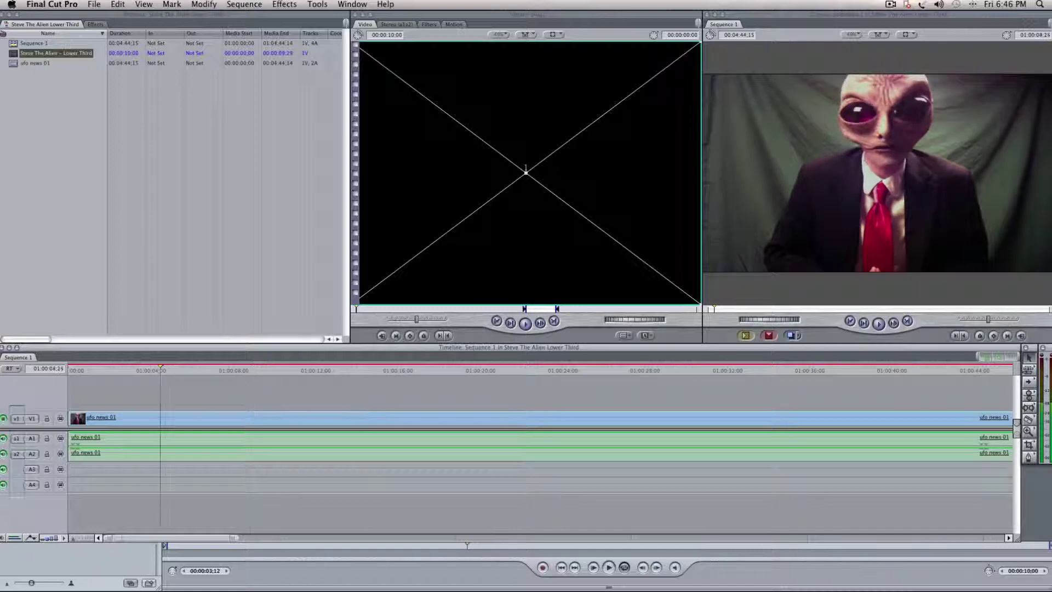
click(36, 64)
Place the Steve The Alien lower third on track V2 above the news footage.
click(14, 55)
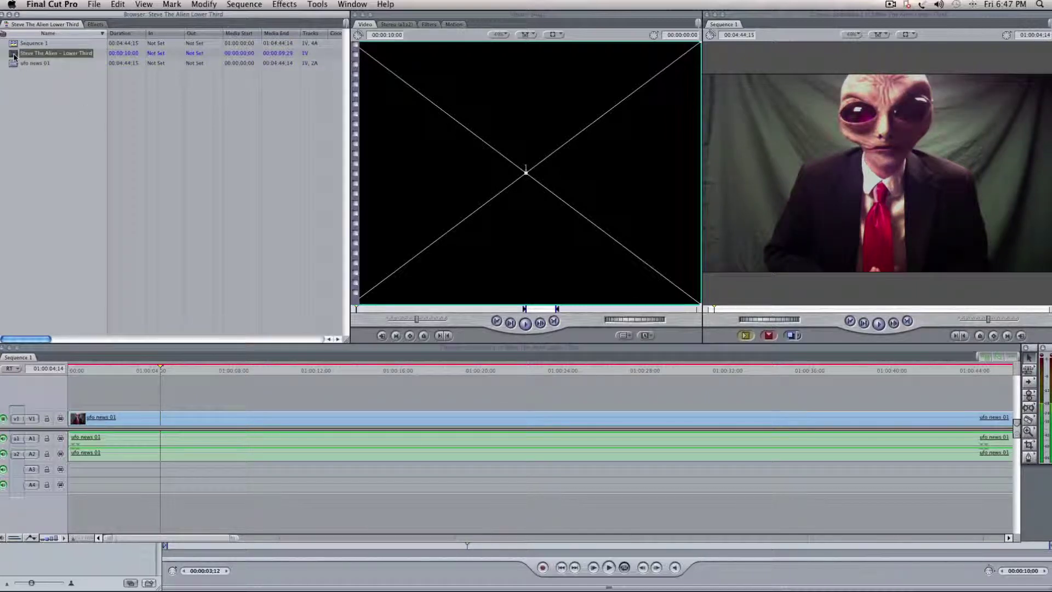
drag(14, 55, 254, 372)
click(209, 370)
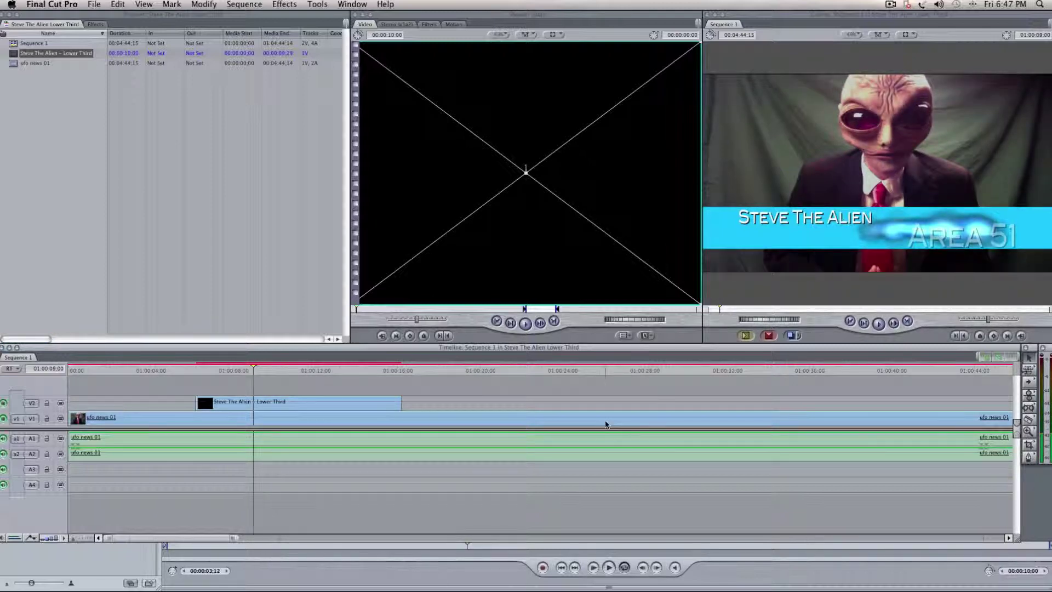
Cut ufo news 01 at about 01:00:24:00, delete the remainder, and select every clip in the sequence.
key(b)
click(568, 418)
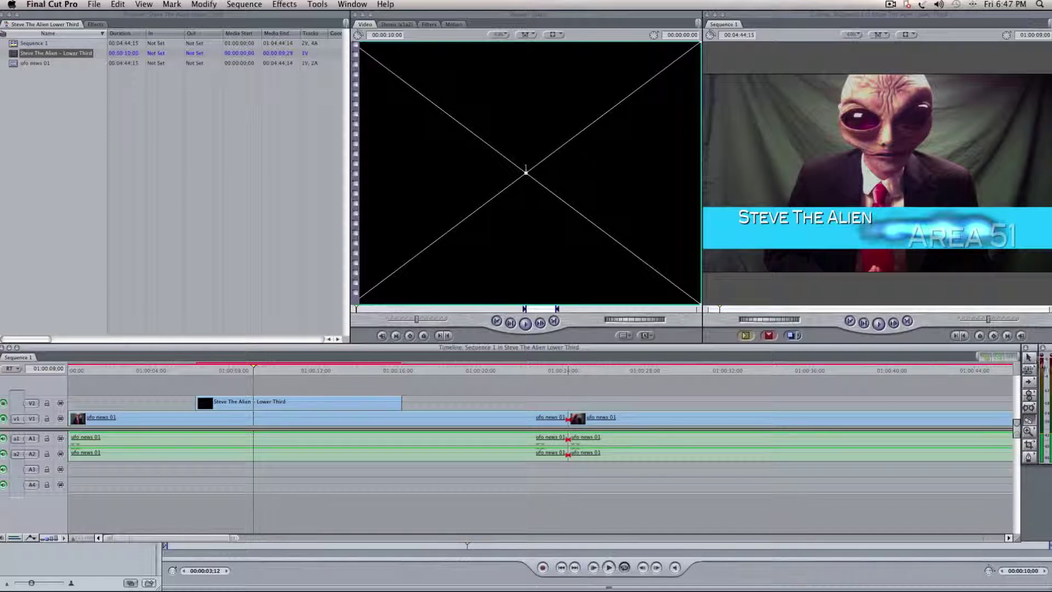
click(1029, 359)
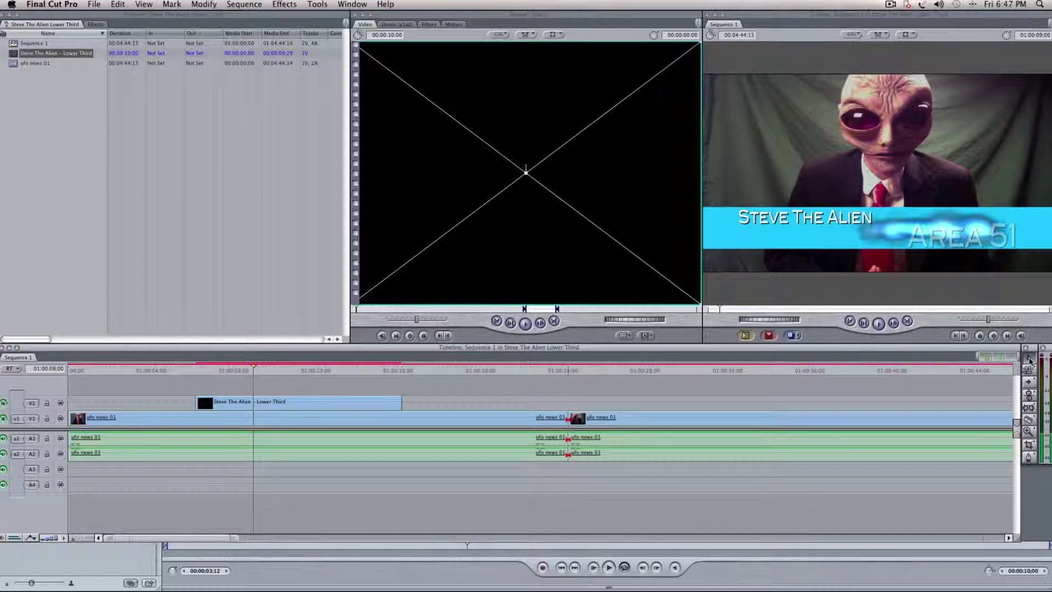
click(619, 419)
key(Delete)
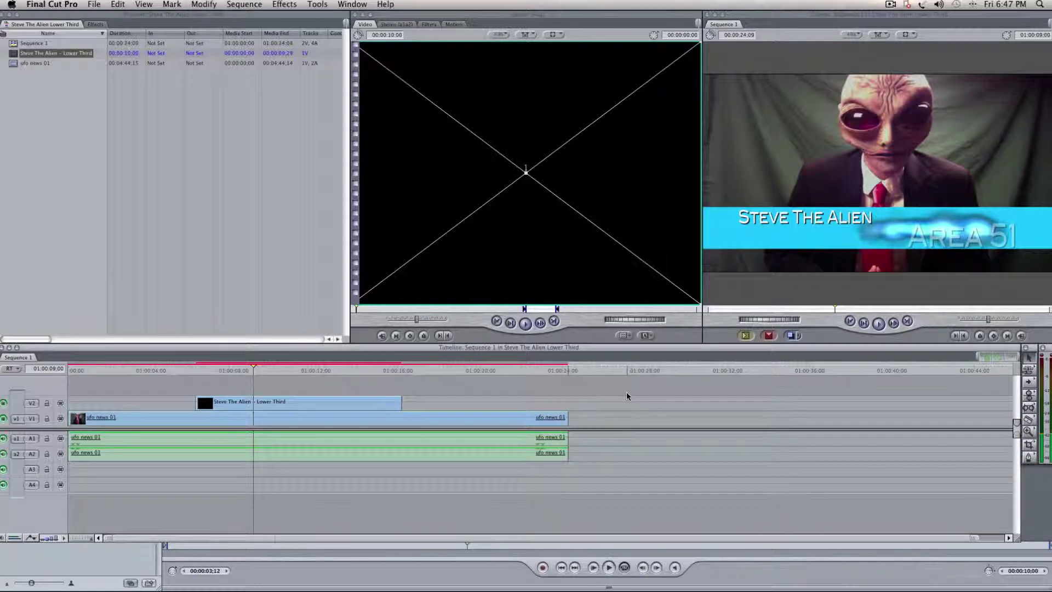
drag(626, 392, 291, 481)
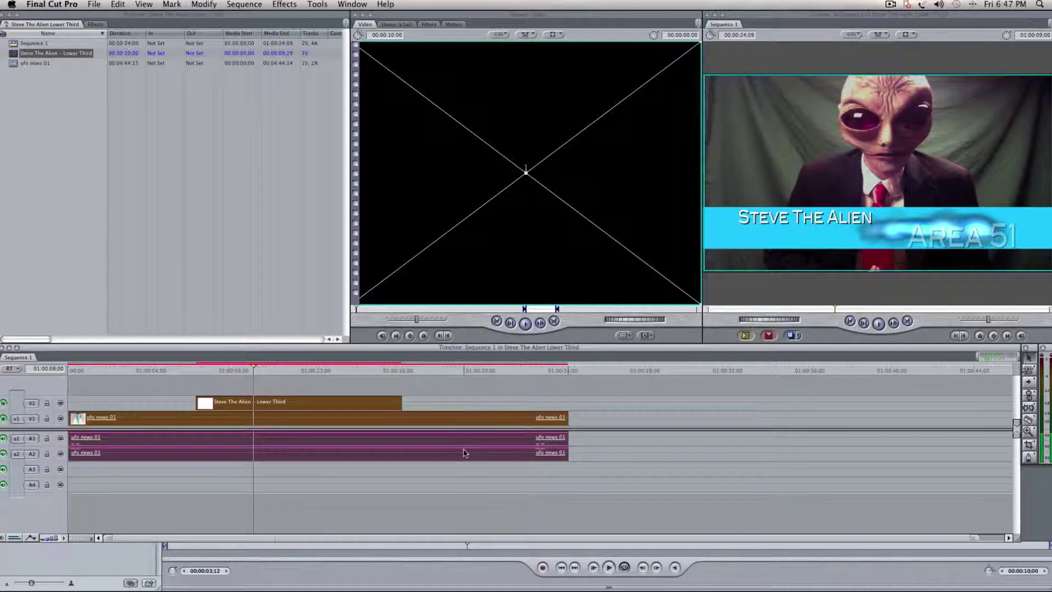
Render the selected clips with Cmd-R and wait for the Writing Video progress to finish.
key(super+r)
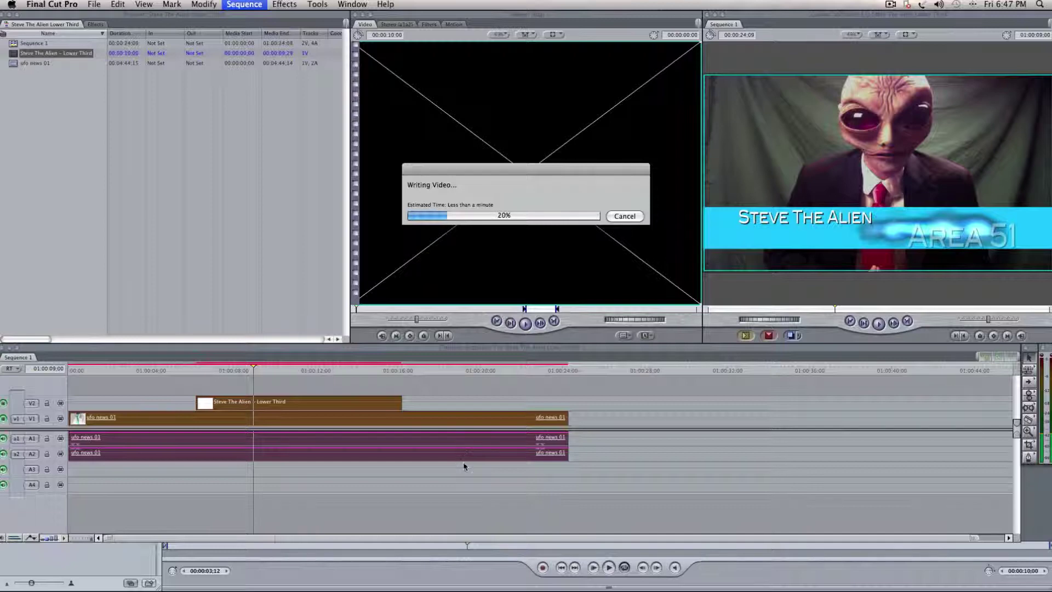
mouse_move(349, 572)
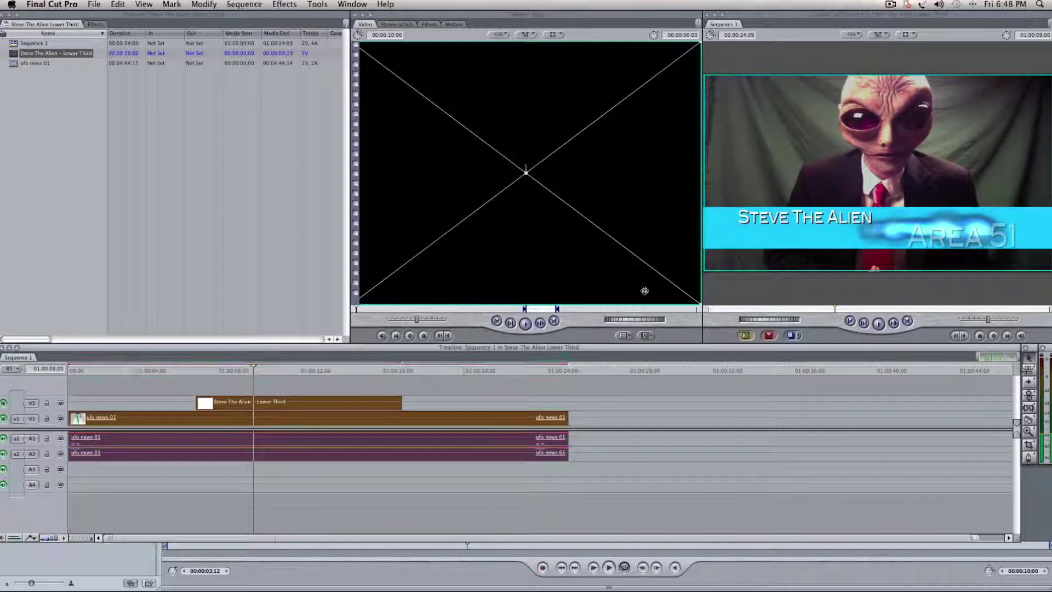
drag(161, 362, 74, 372)
key(space)
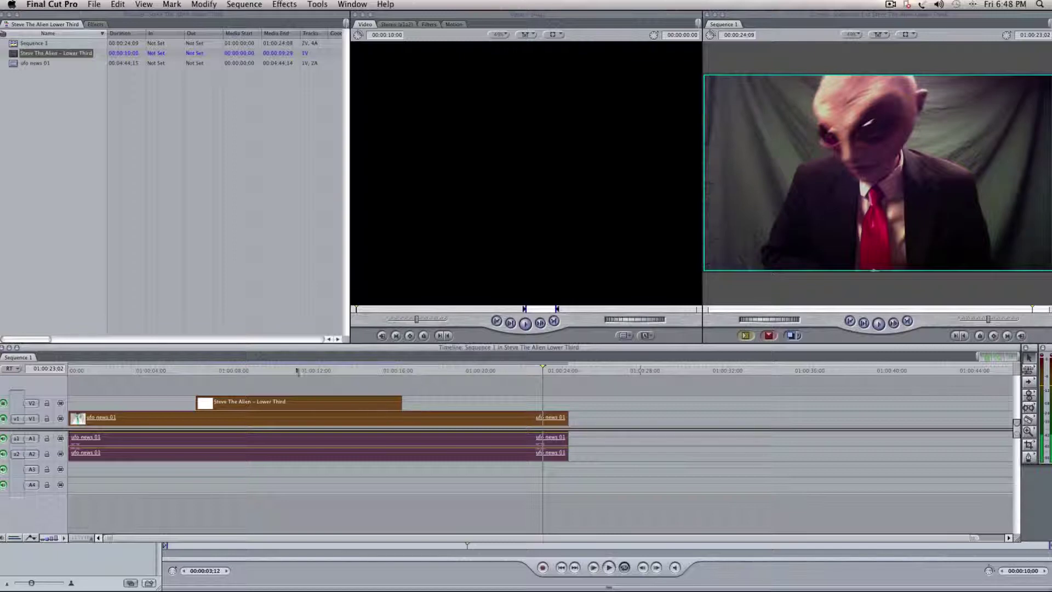
drag(297, 372, 411, 383)
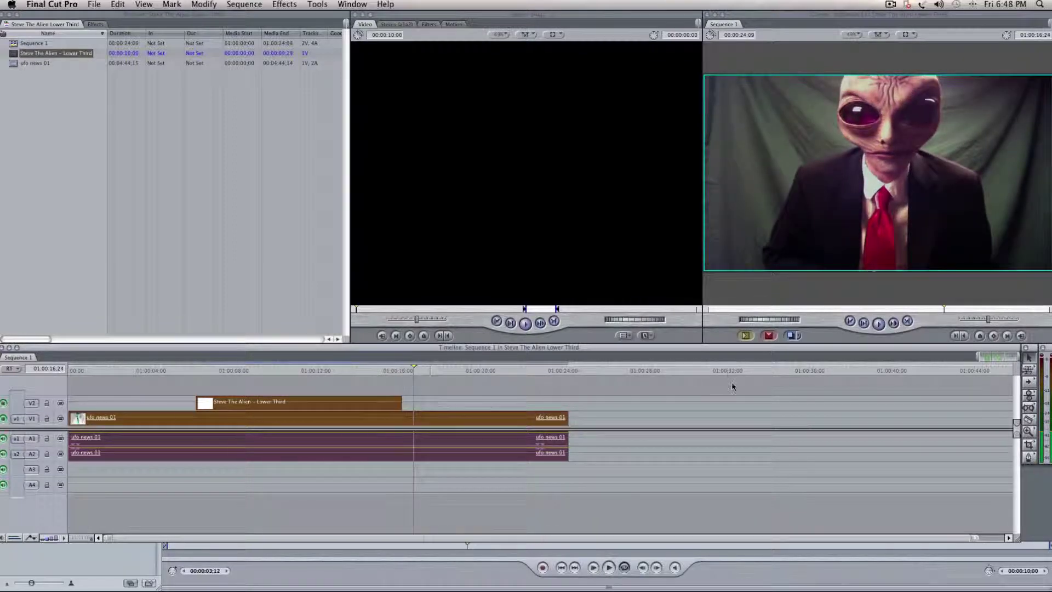
click(309, 373)
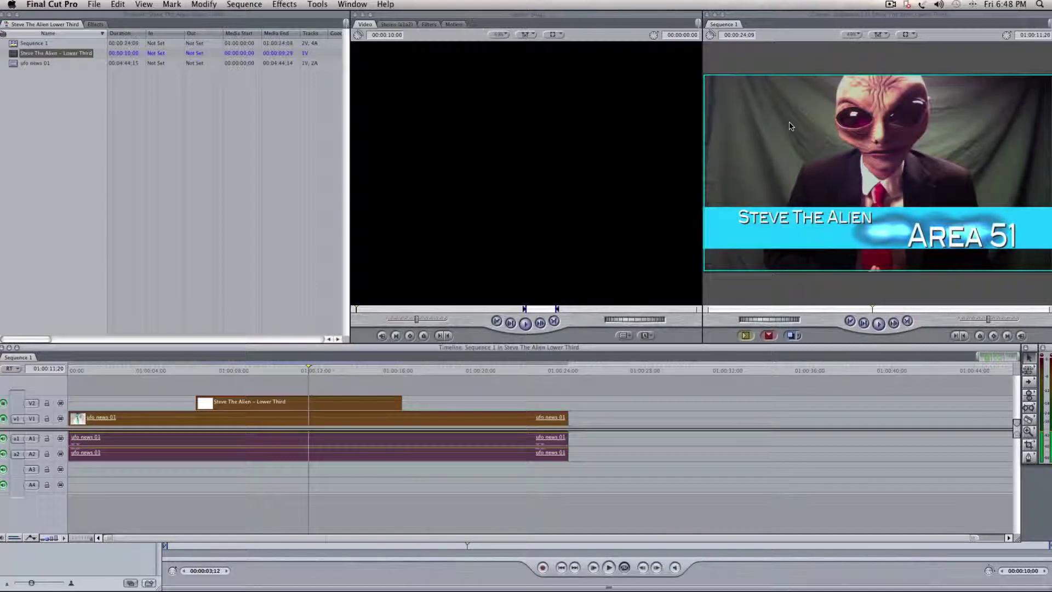
Switch the Canvas to Image+Wireframe and move the lower third slightly down and right.
click(906, 35)
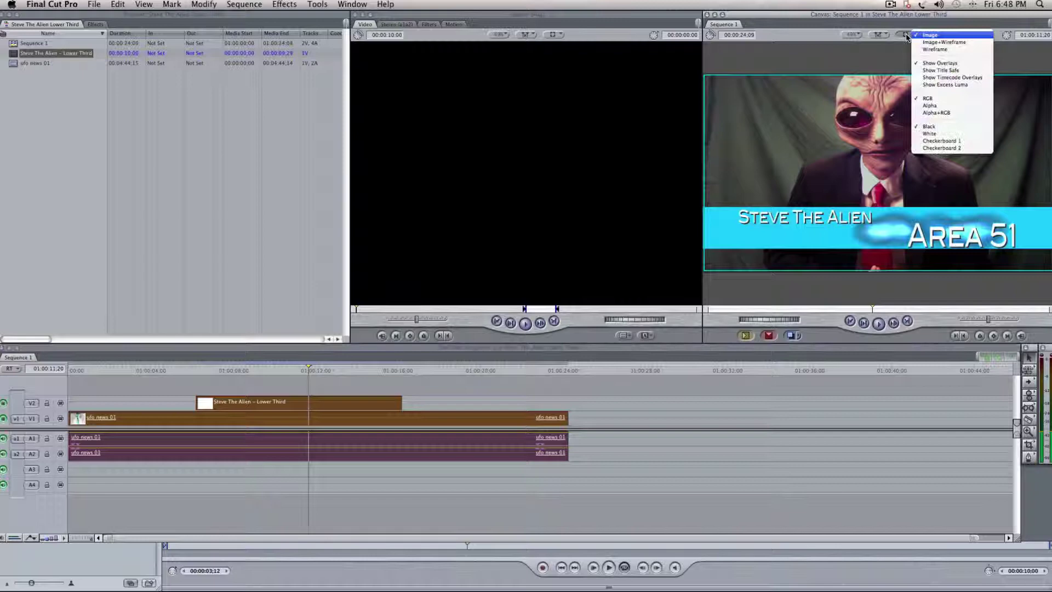
click(937, 43)
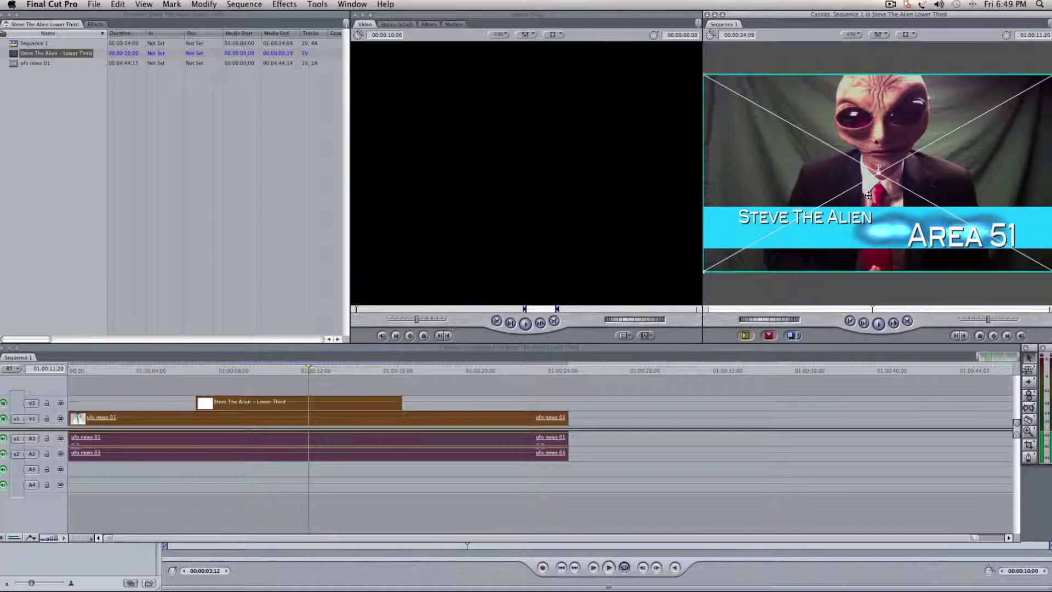
key(super+a)
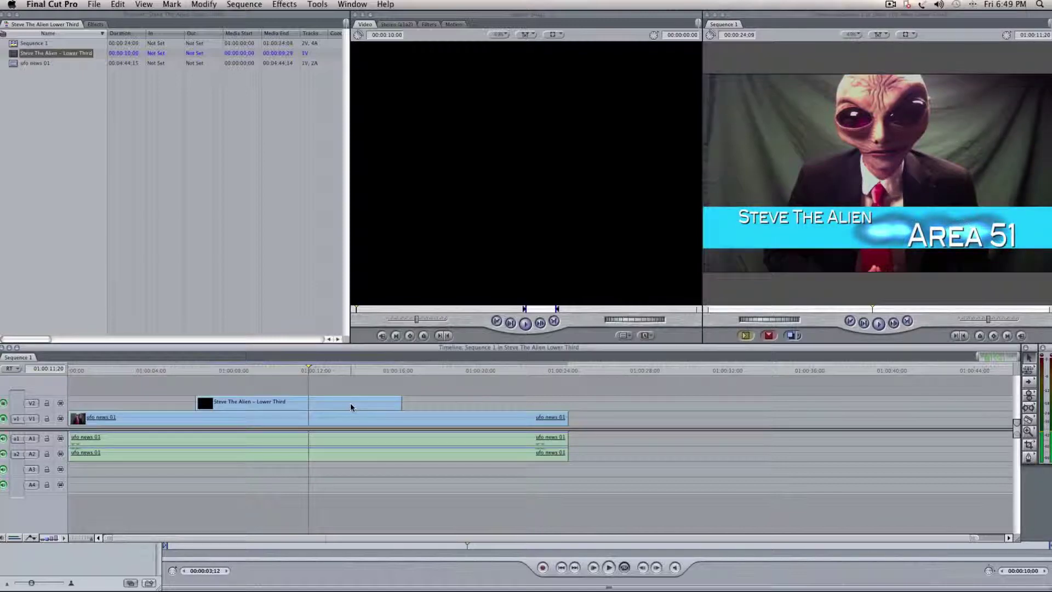
click(350, 404)
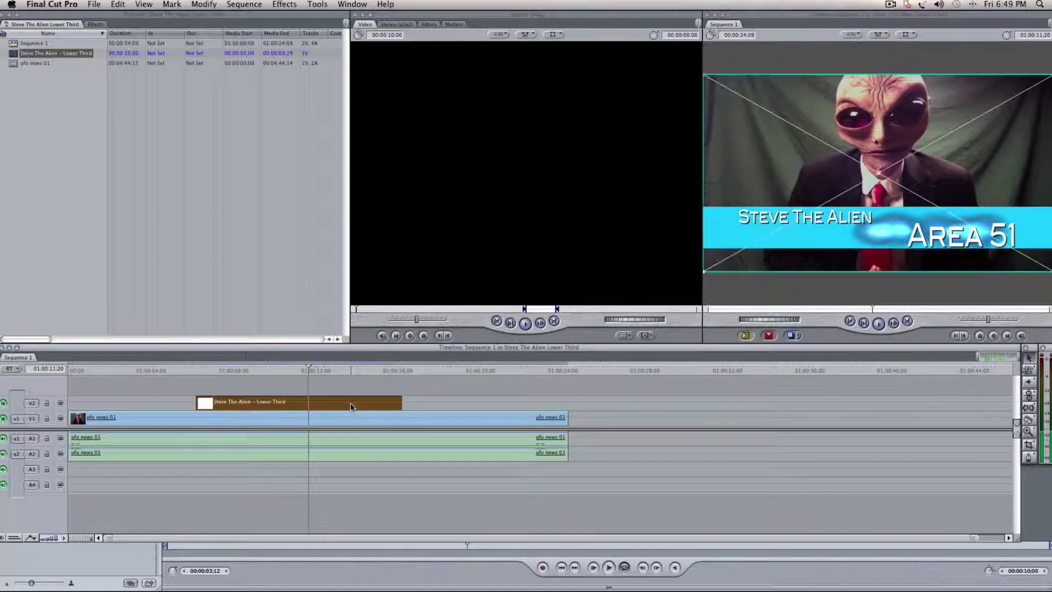
double_click(320, 403)
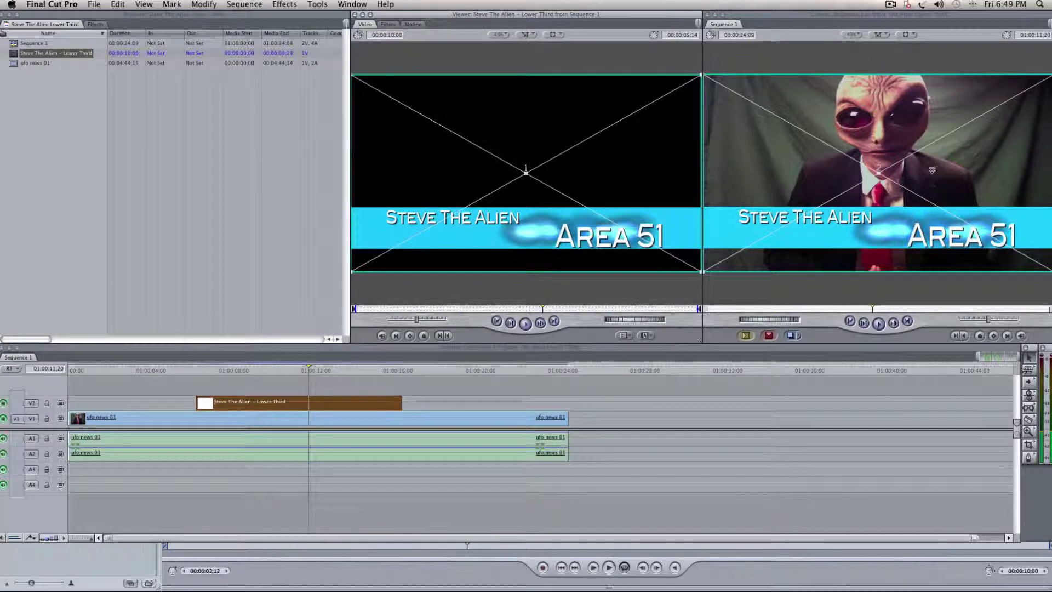
drag(922, 172, 923, 179)
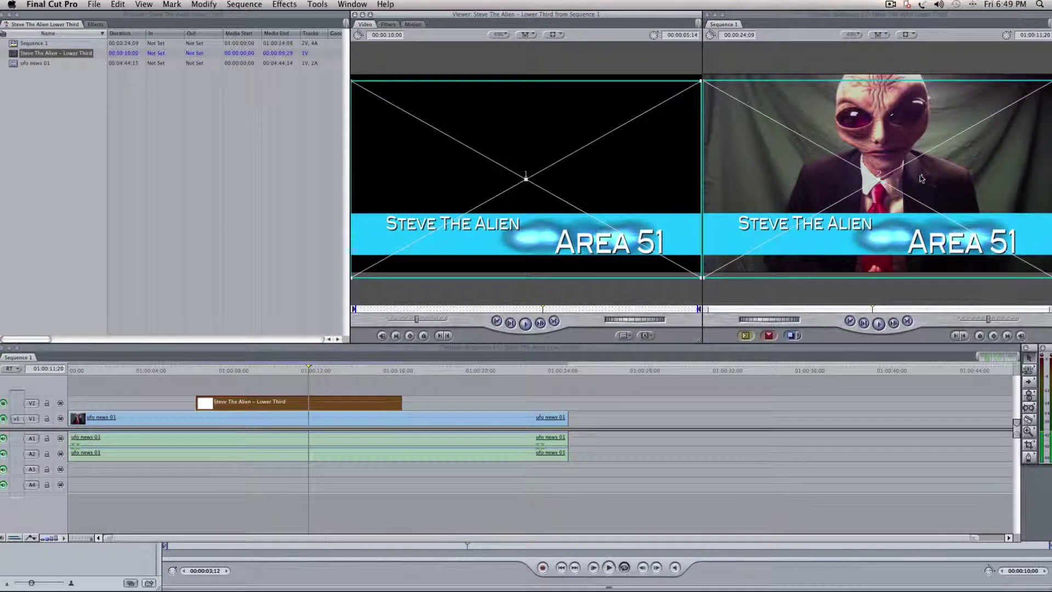
drag(922, 179, 926, 178)
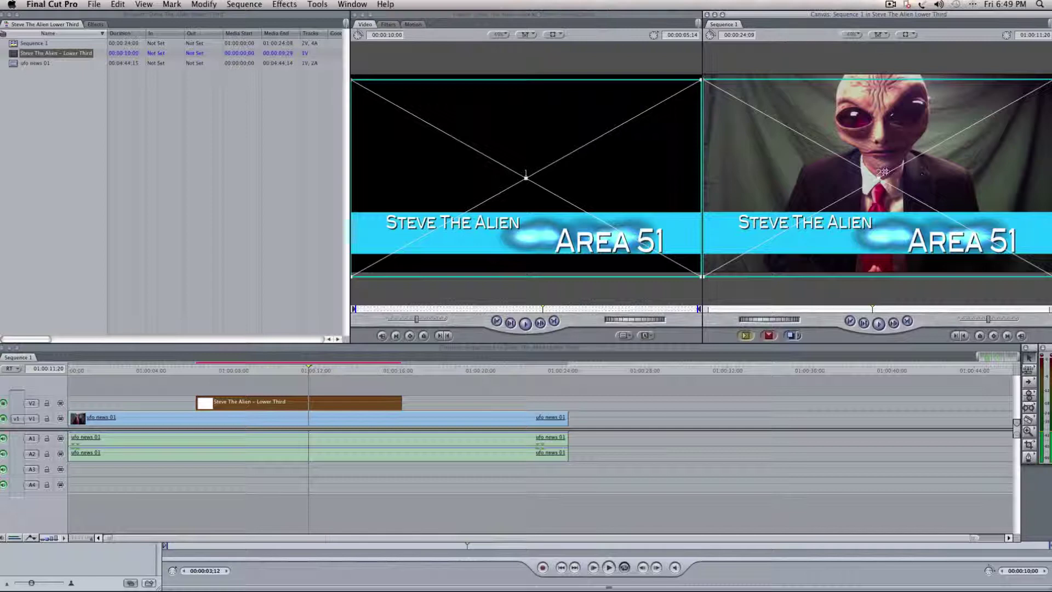
Turn on the title-safe guides in the Canvas and deselect the lower third.
click(905, 35)
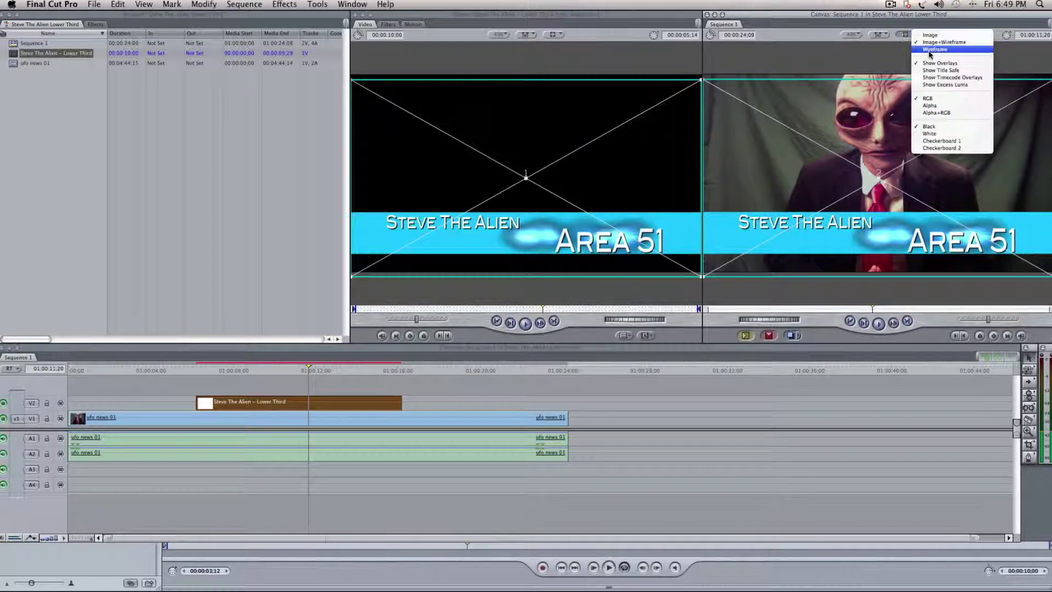
click(957, 71)
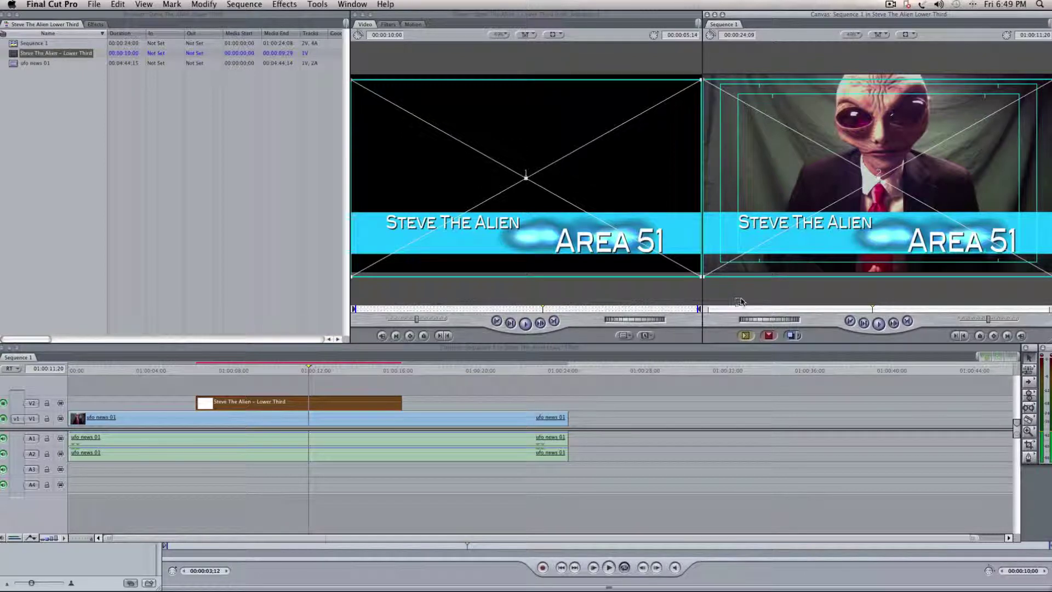
click(782, 296)
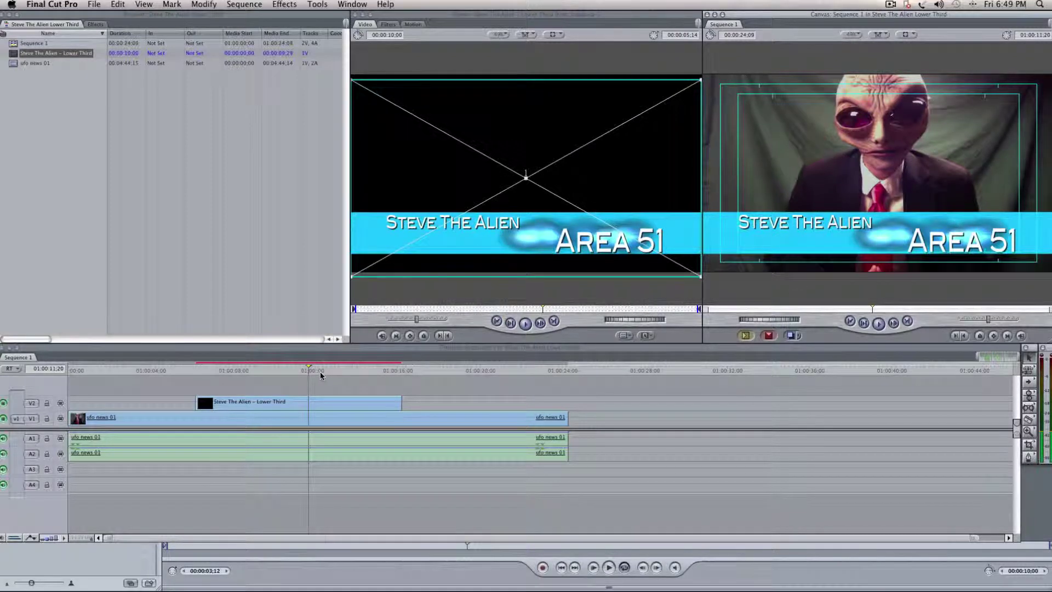
Move the playhead to about nine seconds and render the sequence with the repositioned Steve The Alien lower third.
click(275, 372)
scroll(274, 372, right, 3)
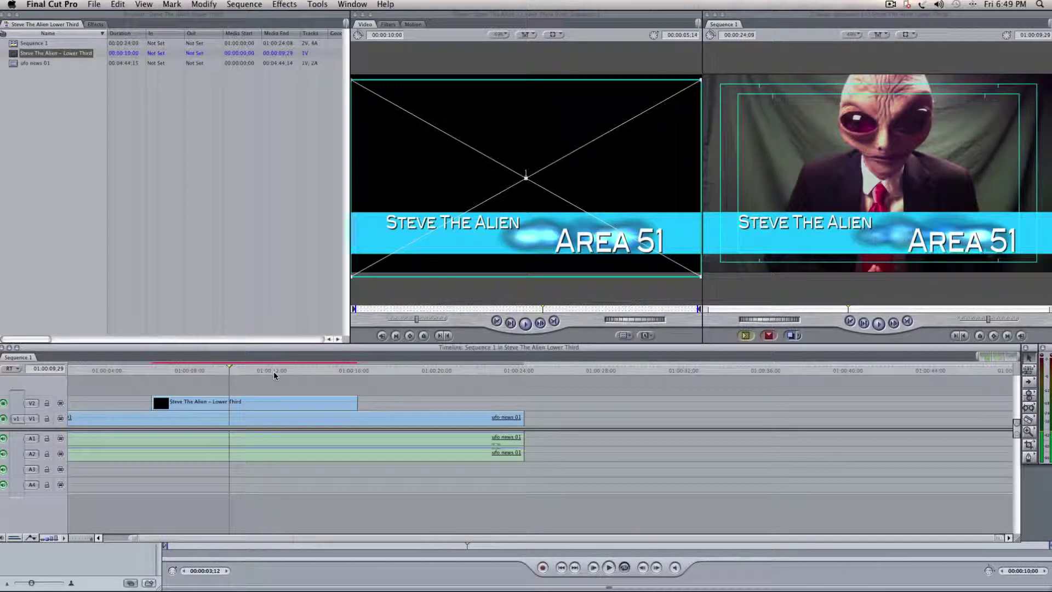
key(alt+r)
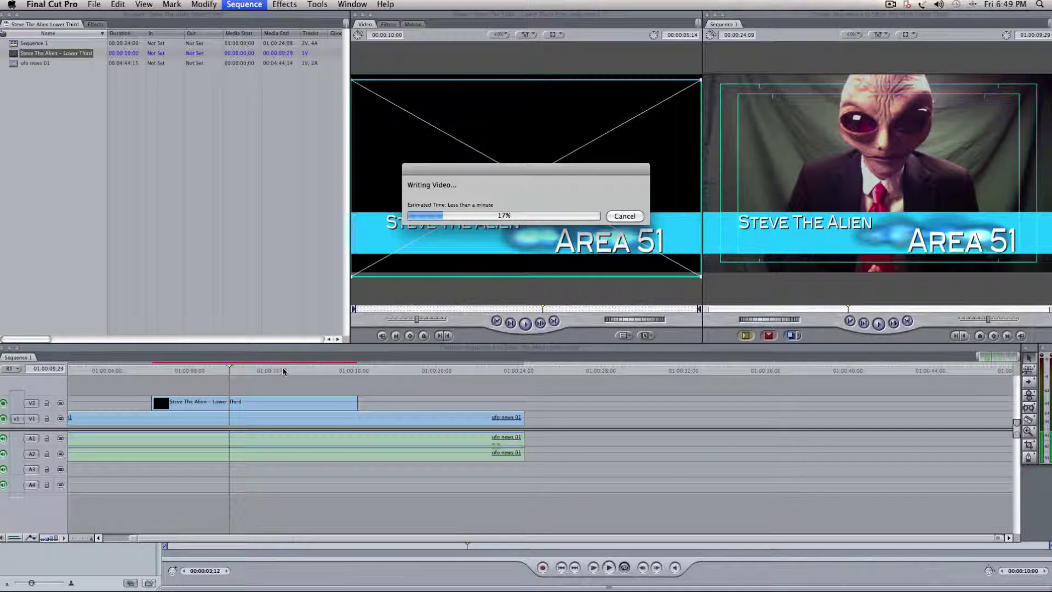
scroll(275, 369, left, 1)
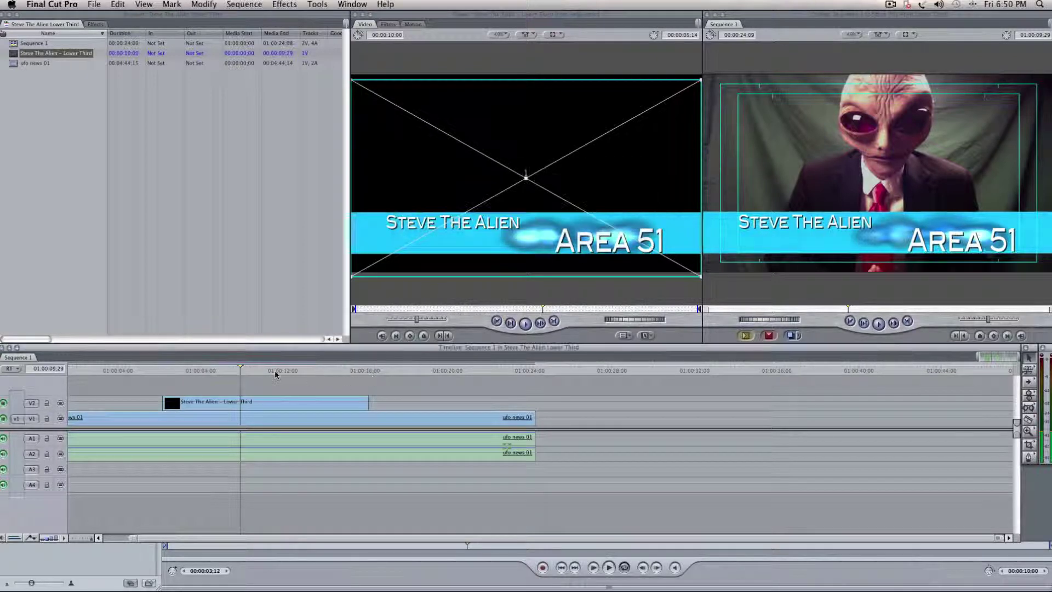
drag(241, 368, 132, 367)
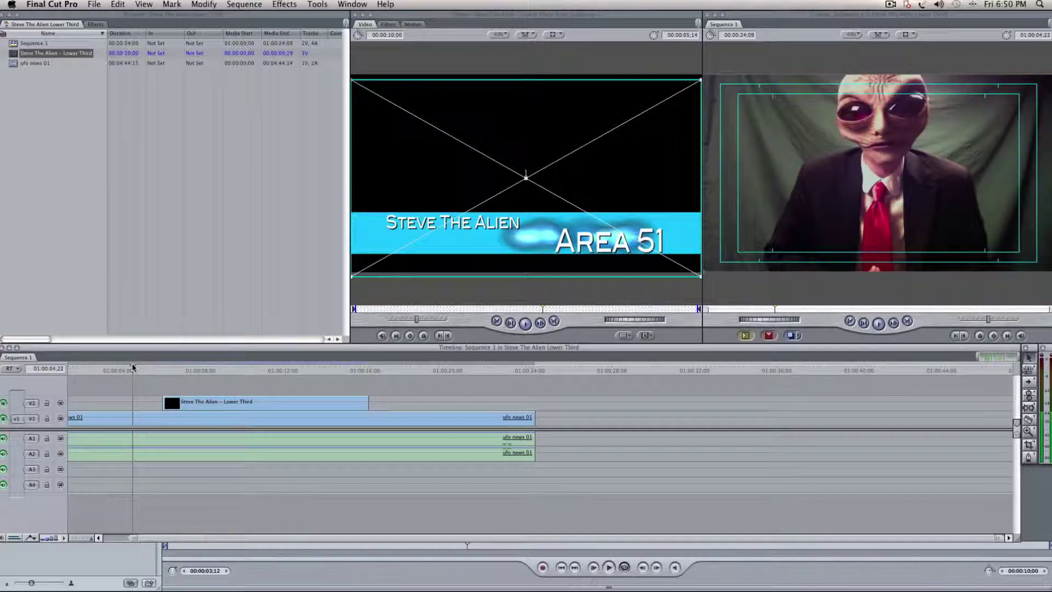
key(space)
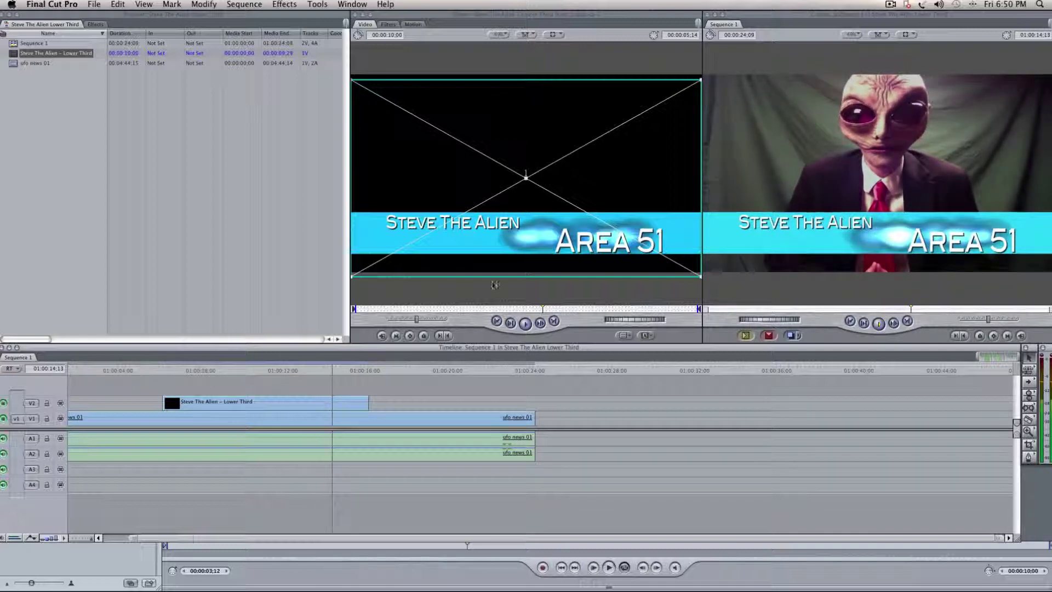
key(space)
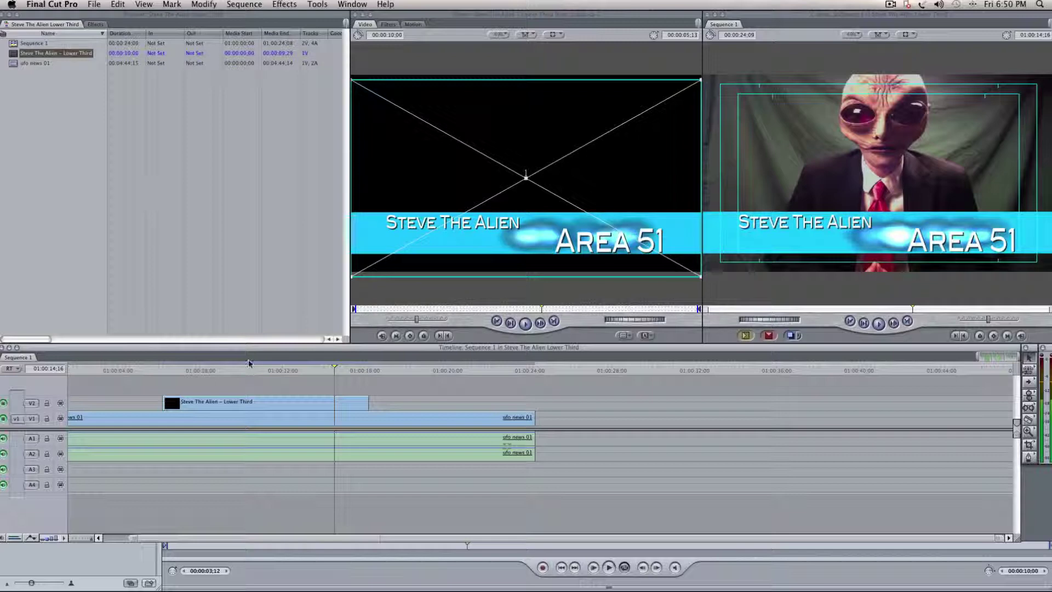
drag(417, 367, 413, 368)
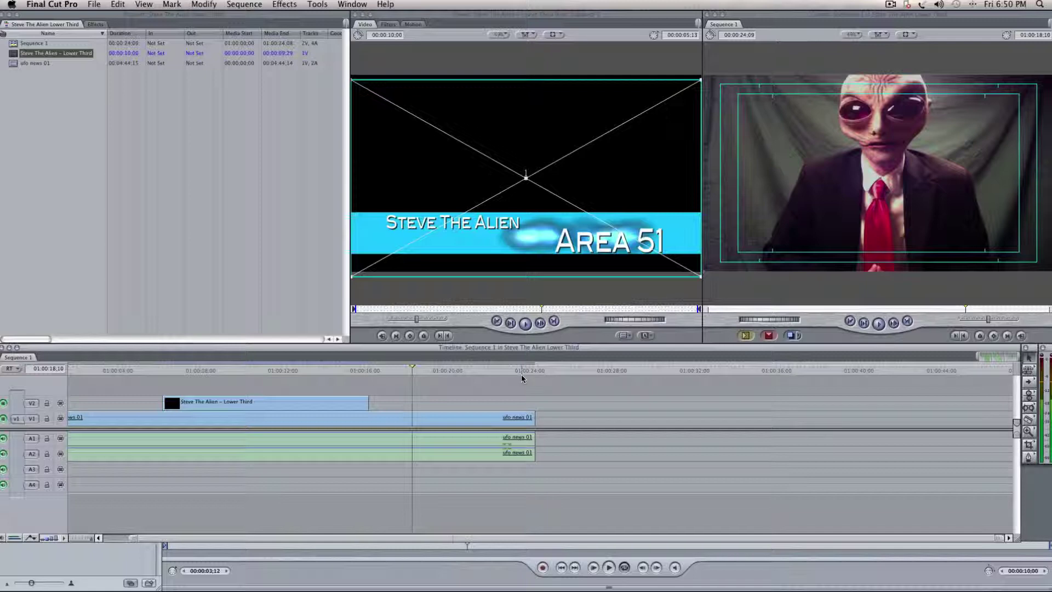
scroll(517, 374, left, 2)
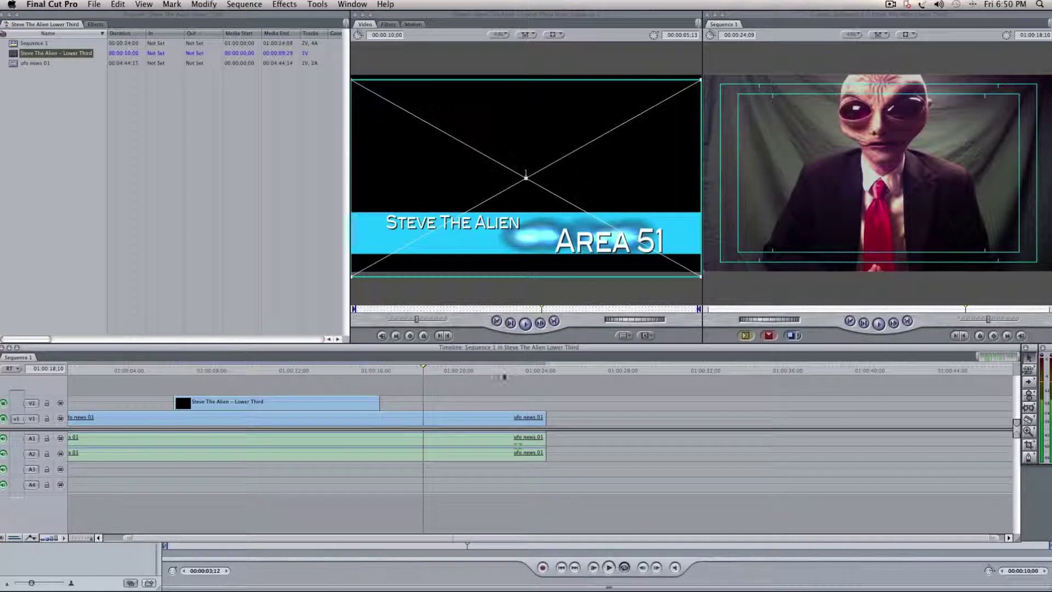